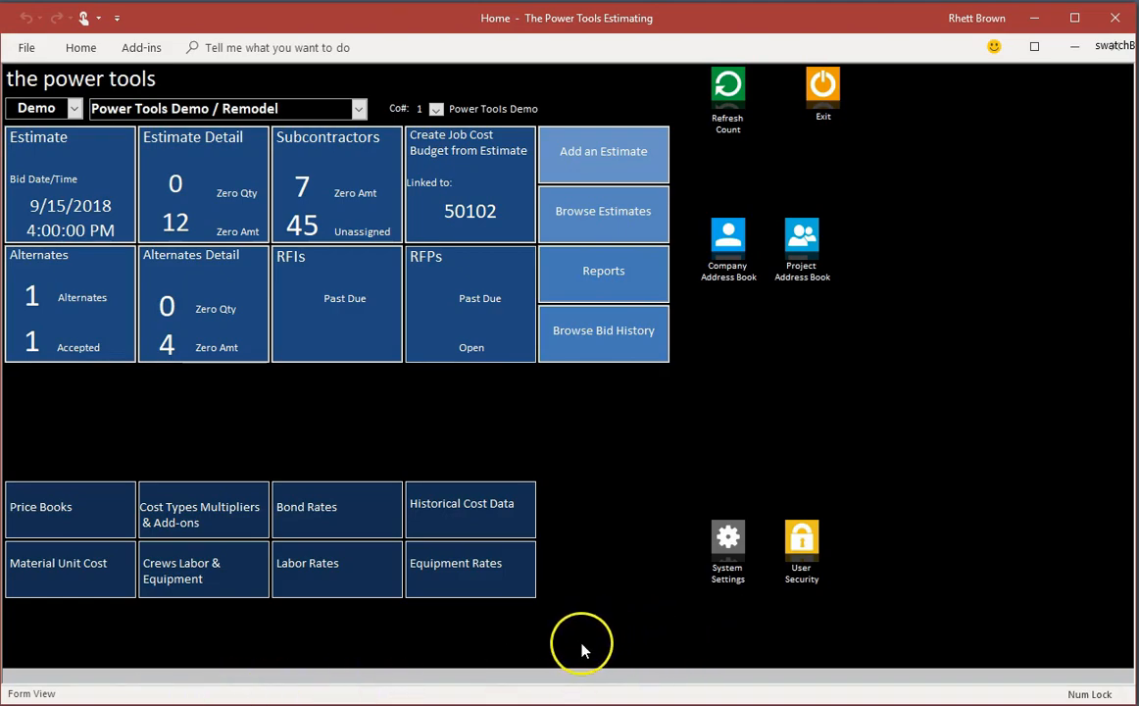
Step: Review the Equipment Rates list, including its Capacity/Size column, and the Labor Rates list, closing each
left_click(495, 574)
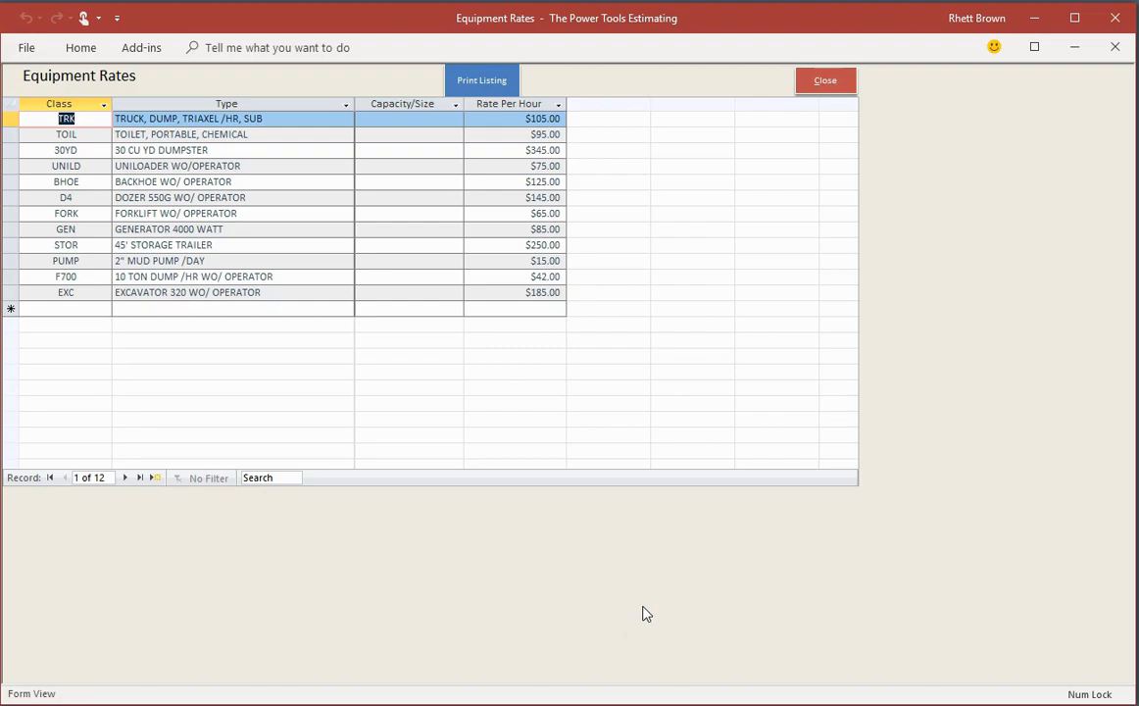
left_click(408, 103)
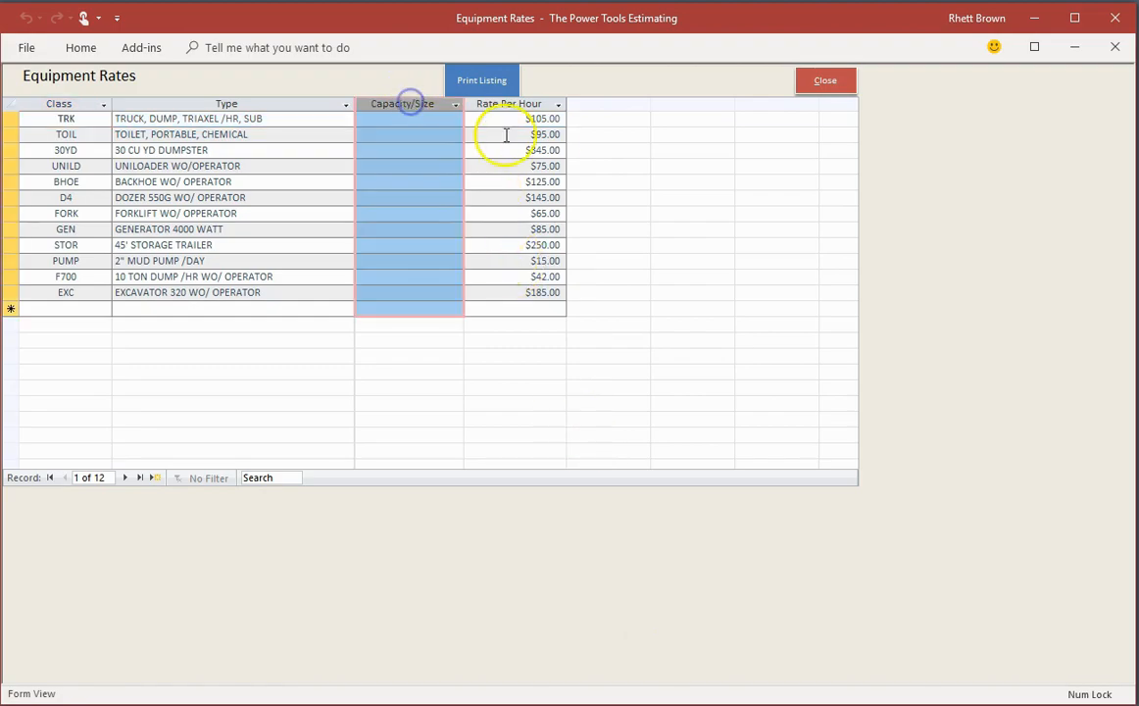
left_click(822, 81)
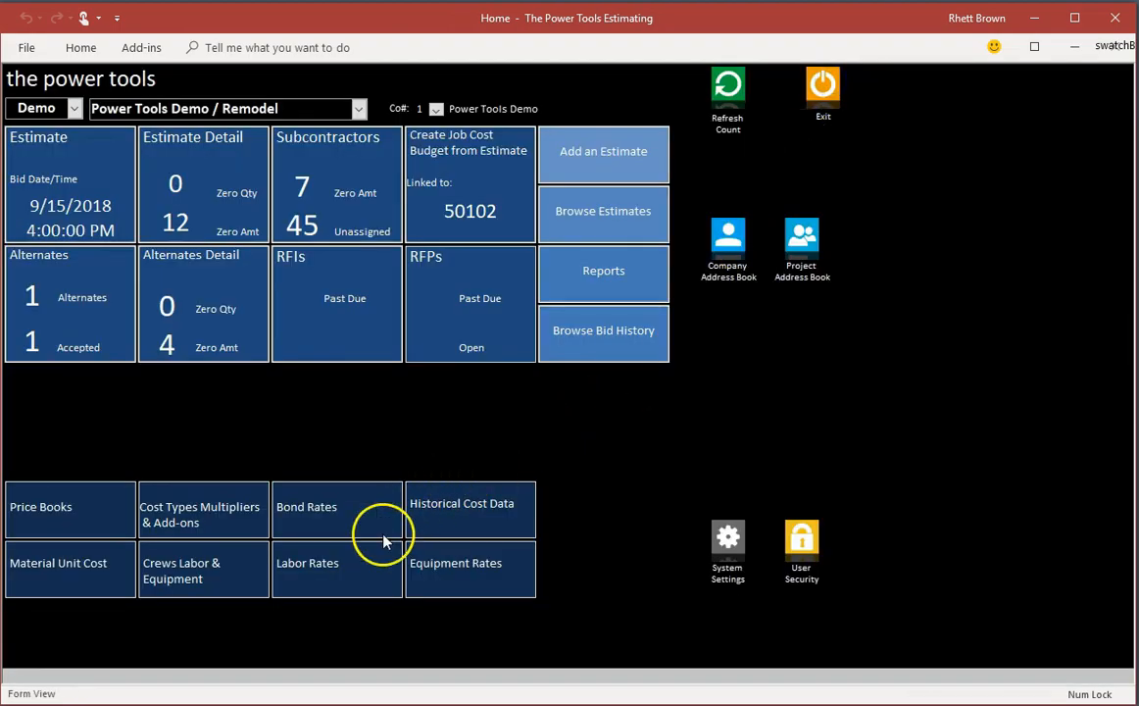
left_click(322, 565)
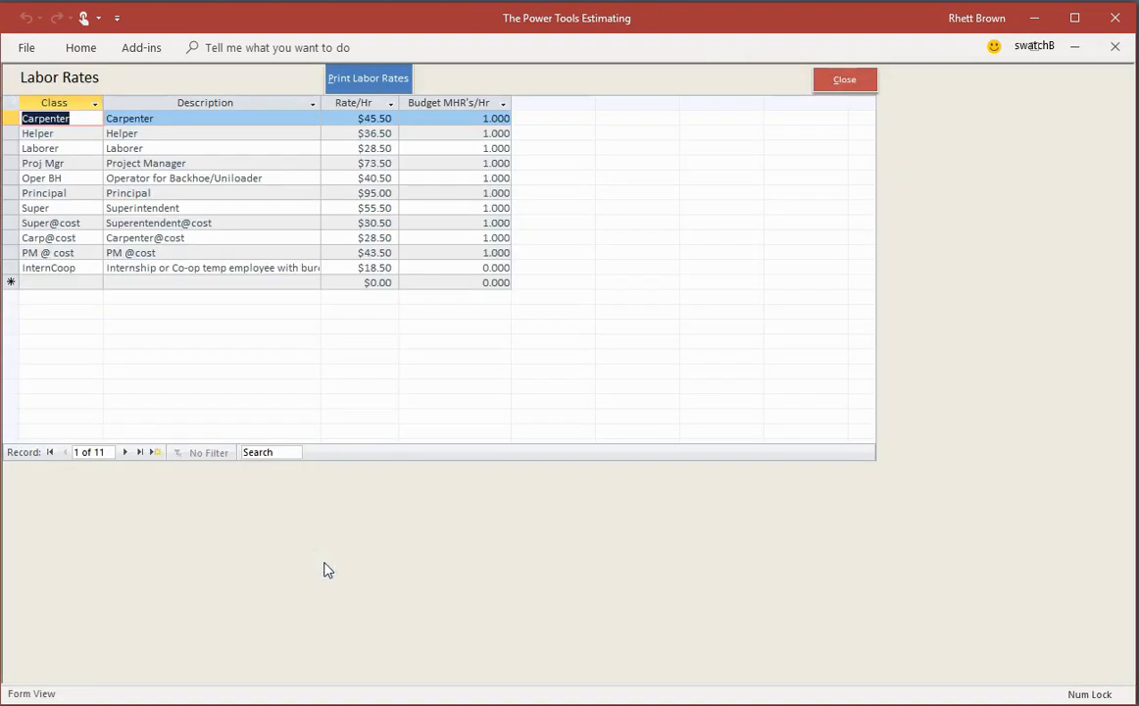
left_click(855, 85)
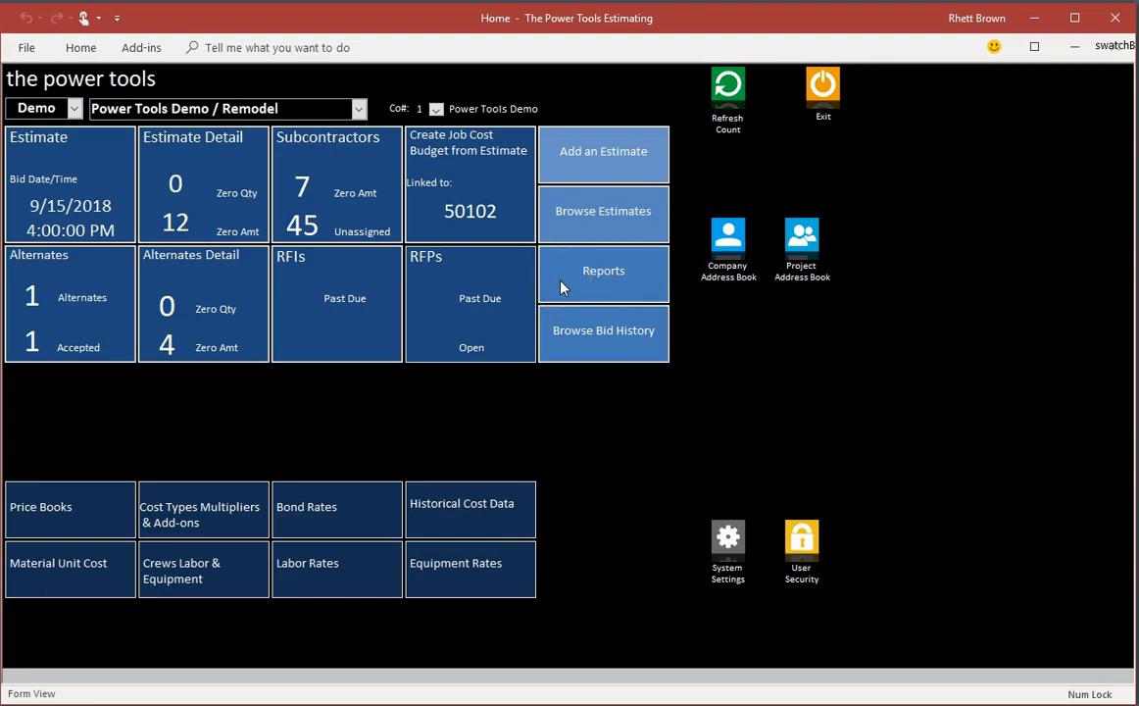
Step: Review the Crews labor and equipment rates and the Material Unit Cost list, returning to the home screen
left_click(211, 574)
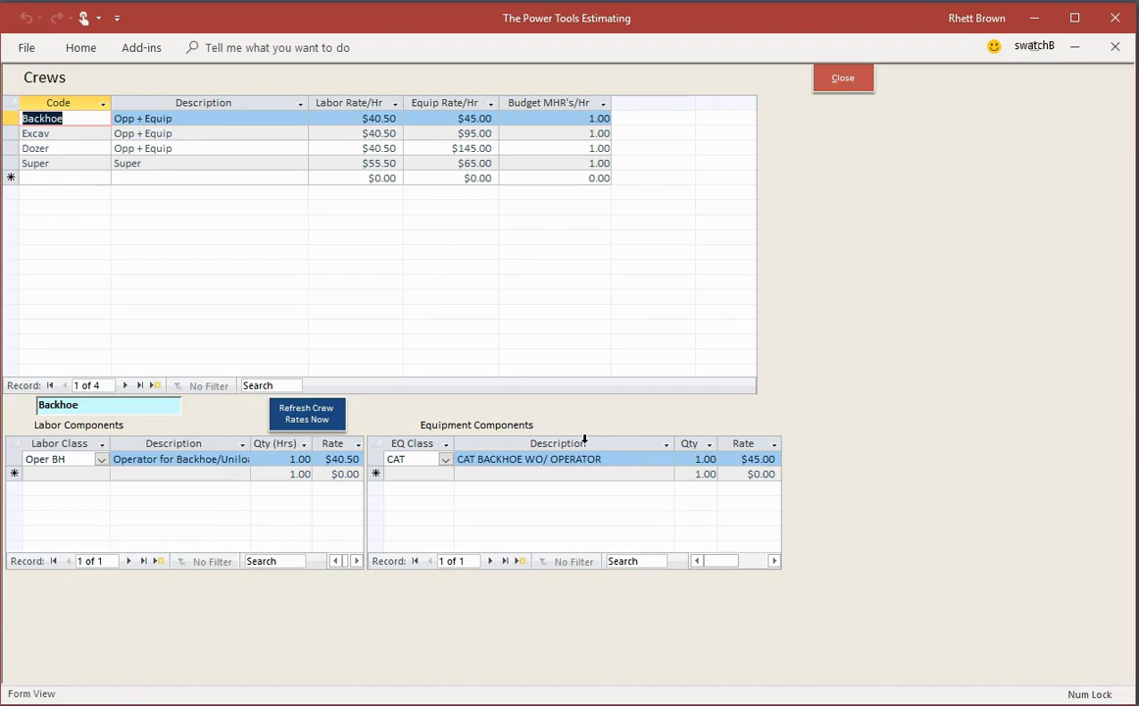
left_click(859, 79)
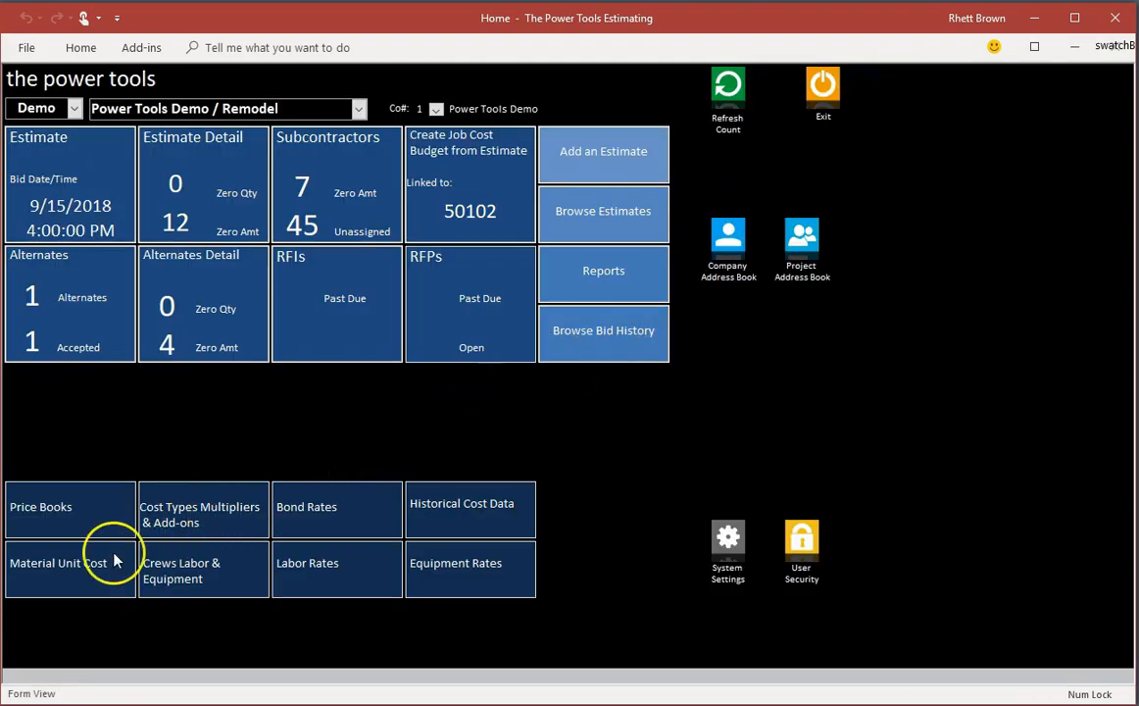
left_click(59, 565)
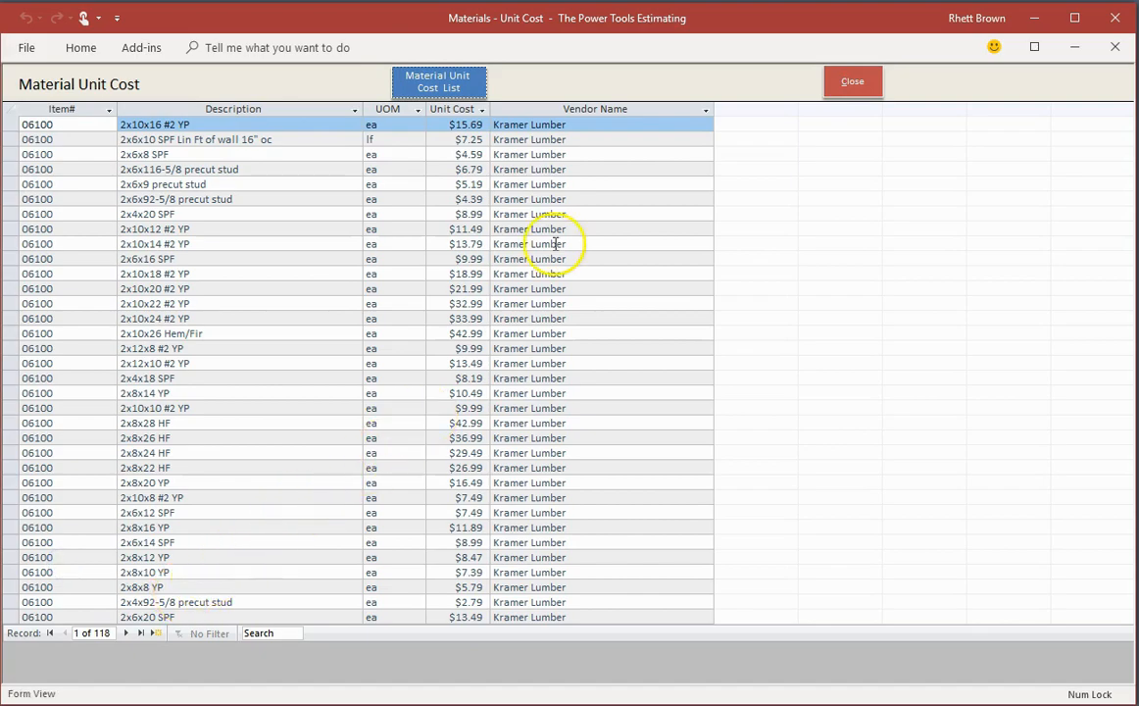
left_click(869, 83)
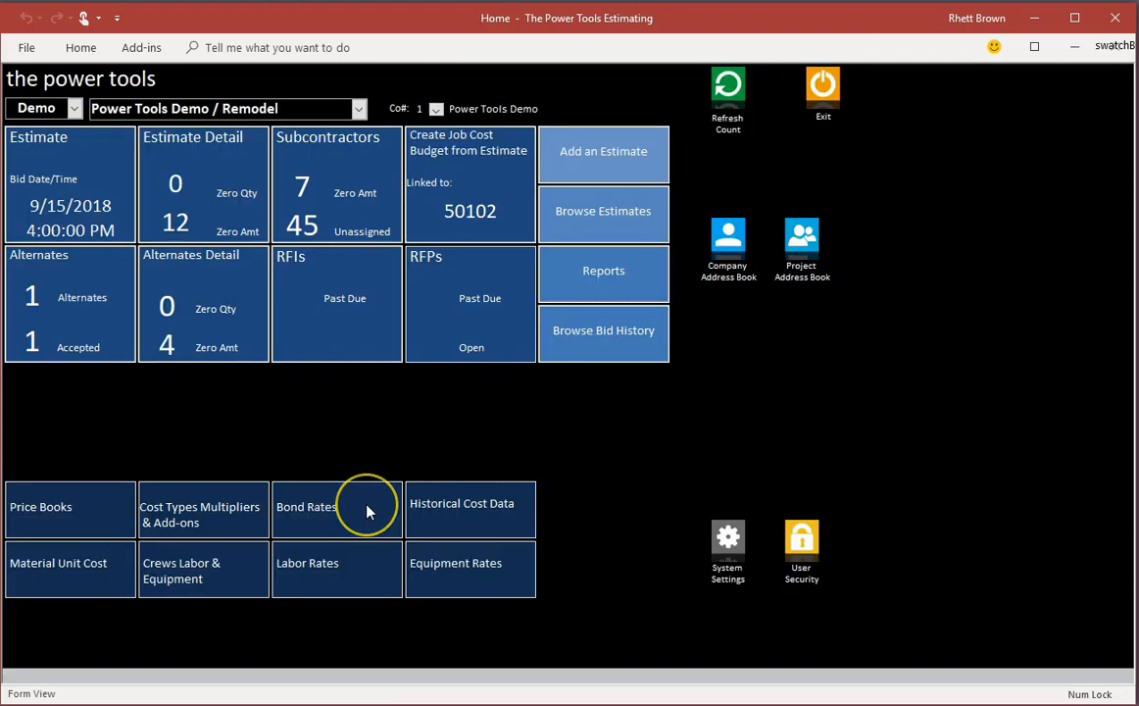
Step: Look over the Bond Rates table and the Cost Types Multipliers & Add-ons table, closing each
left_click(368, 512)
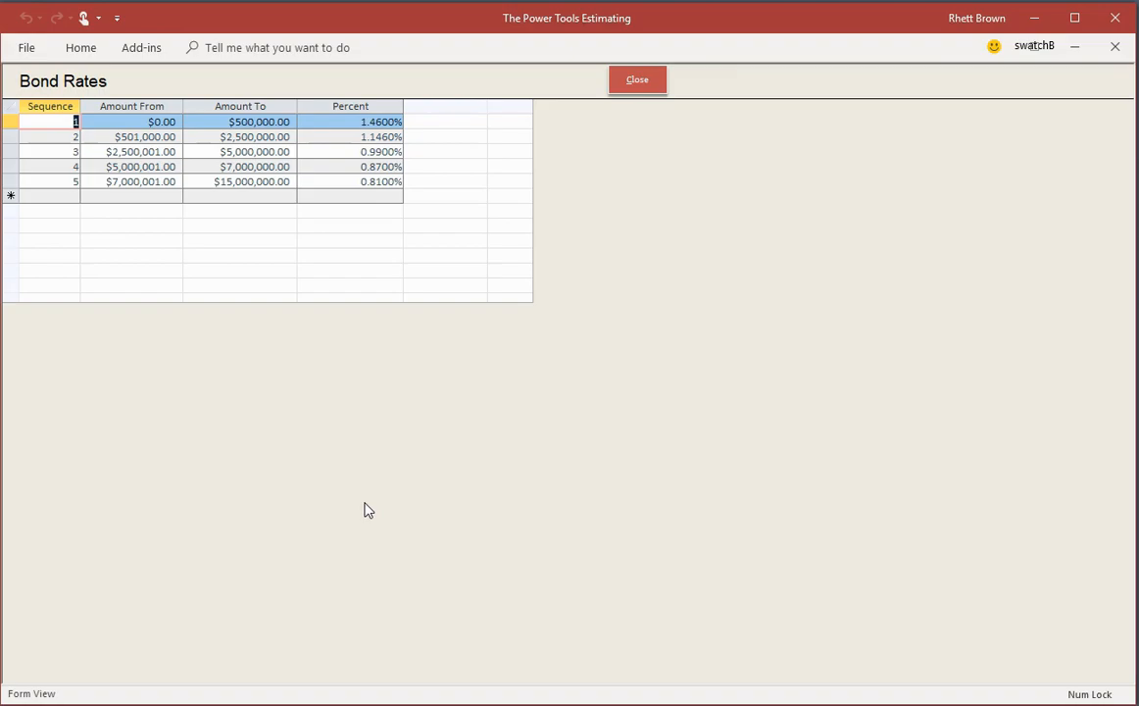
left_click(638, 82)
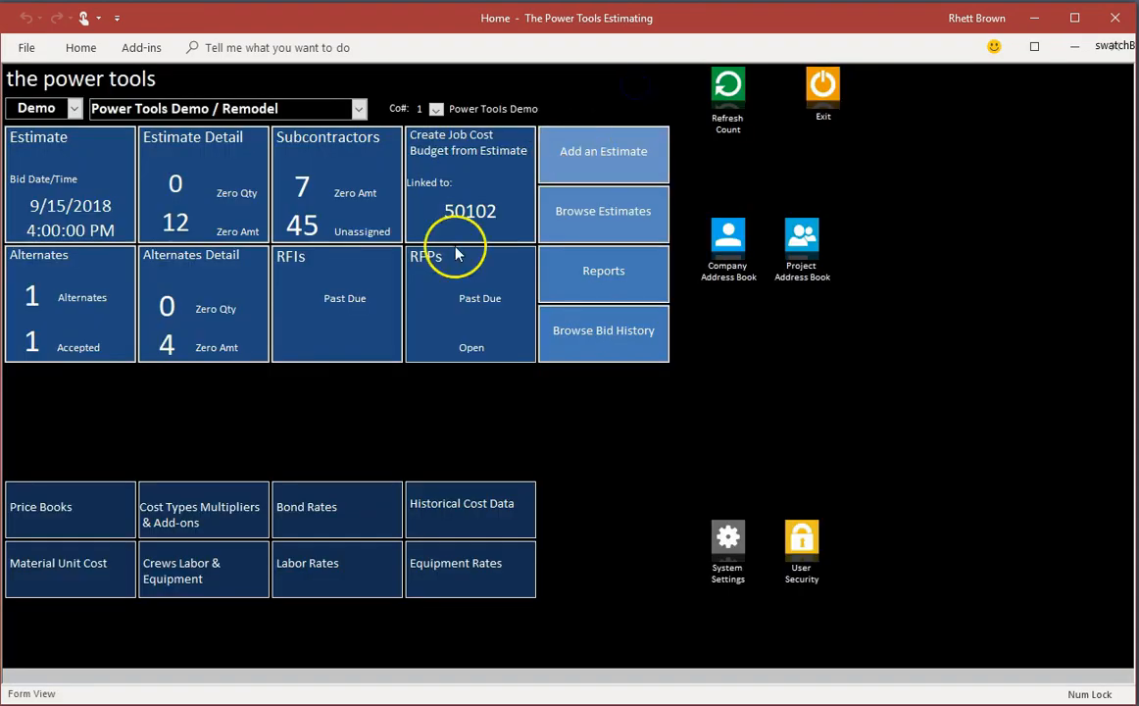
left_click(204, 503)
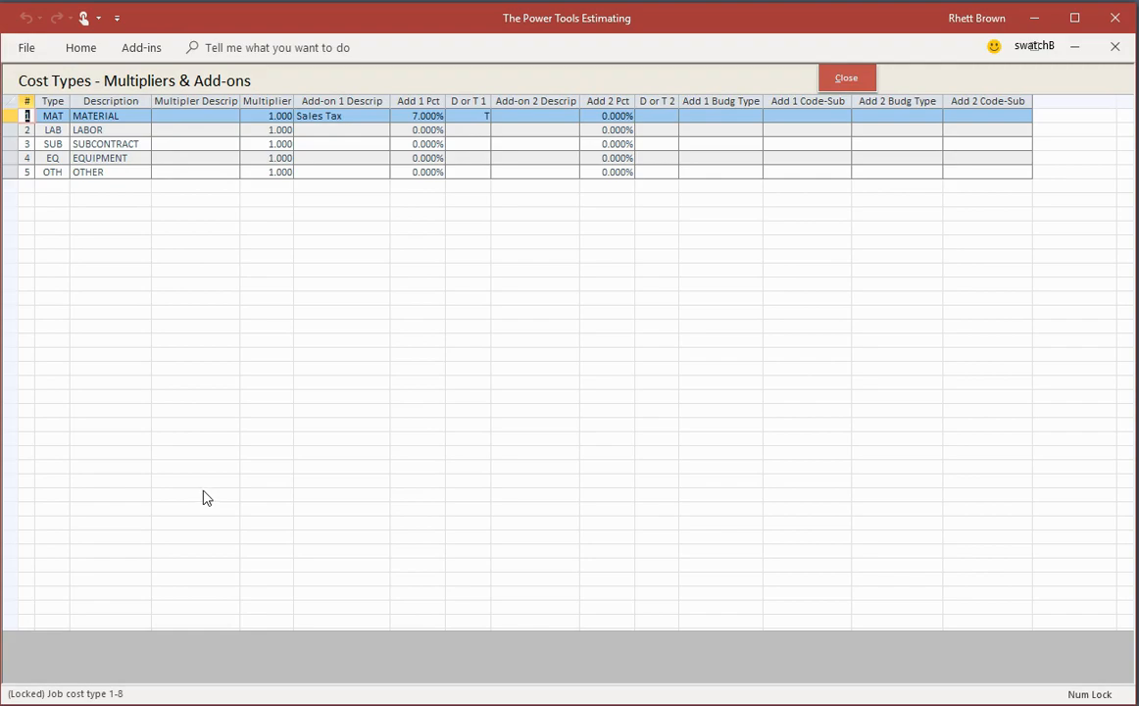
left_click(847, 81)
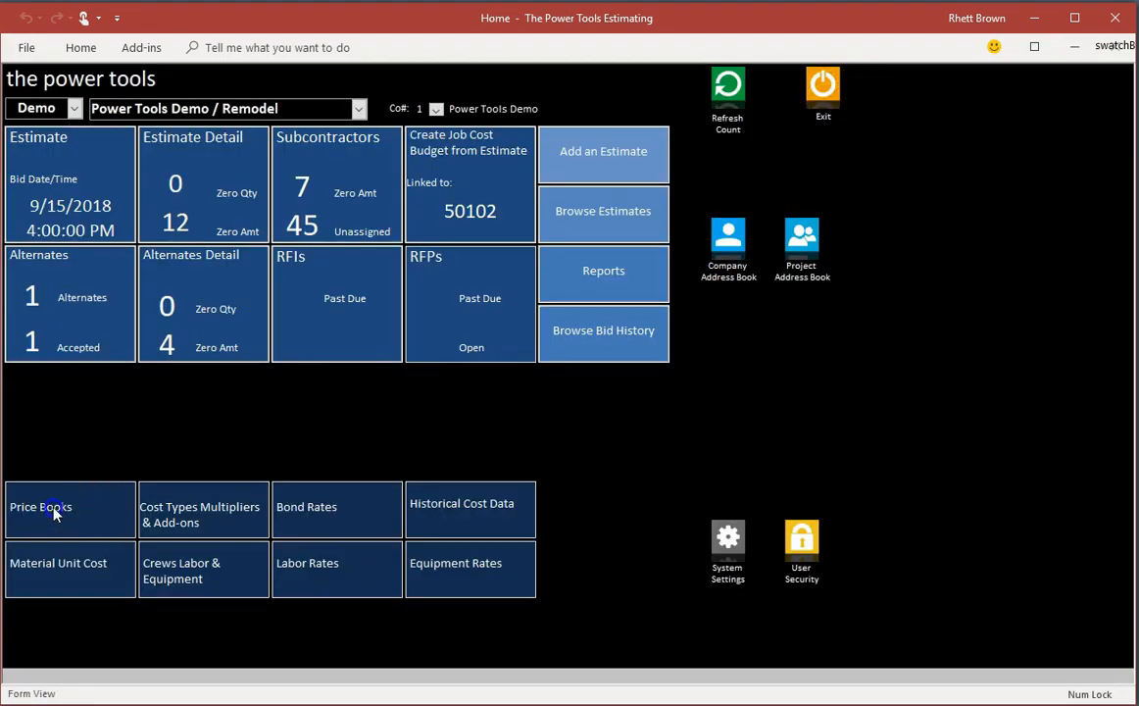
Step: Examine the CFJ Standards price book and the details of its Reimbursables cost item, code 01006
left_click(51, 506)
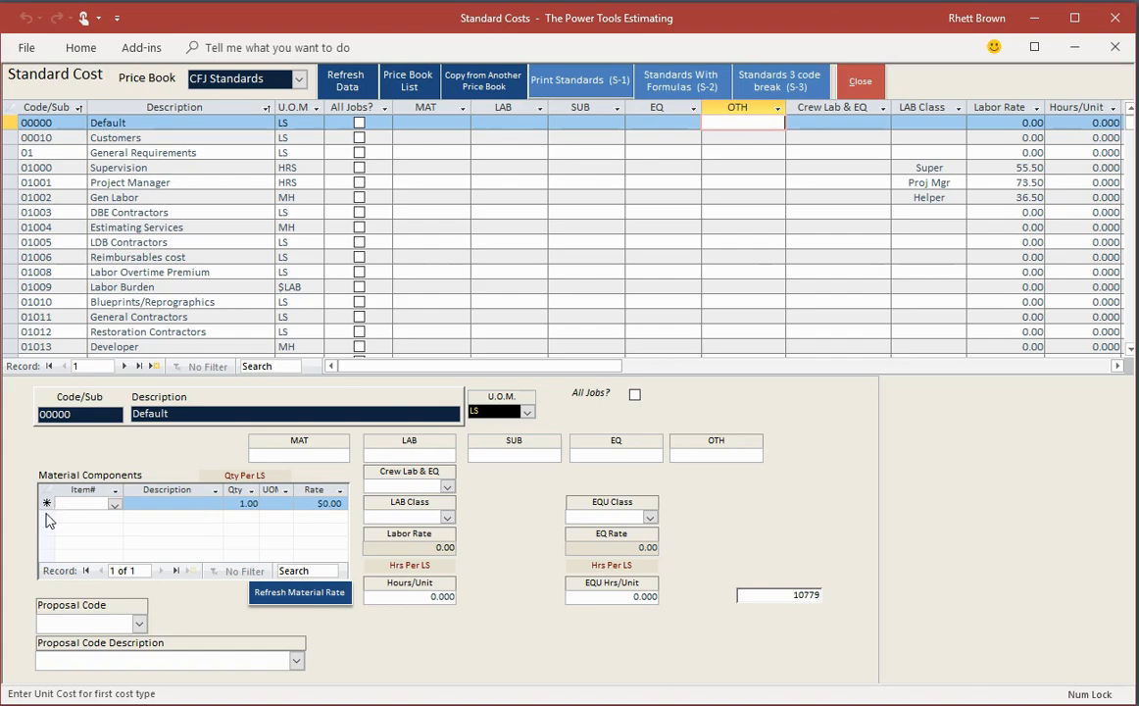
left_click(142, 257)
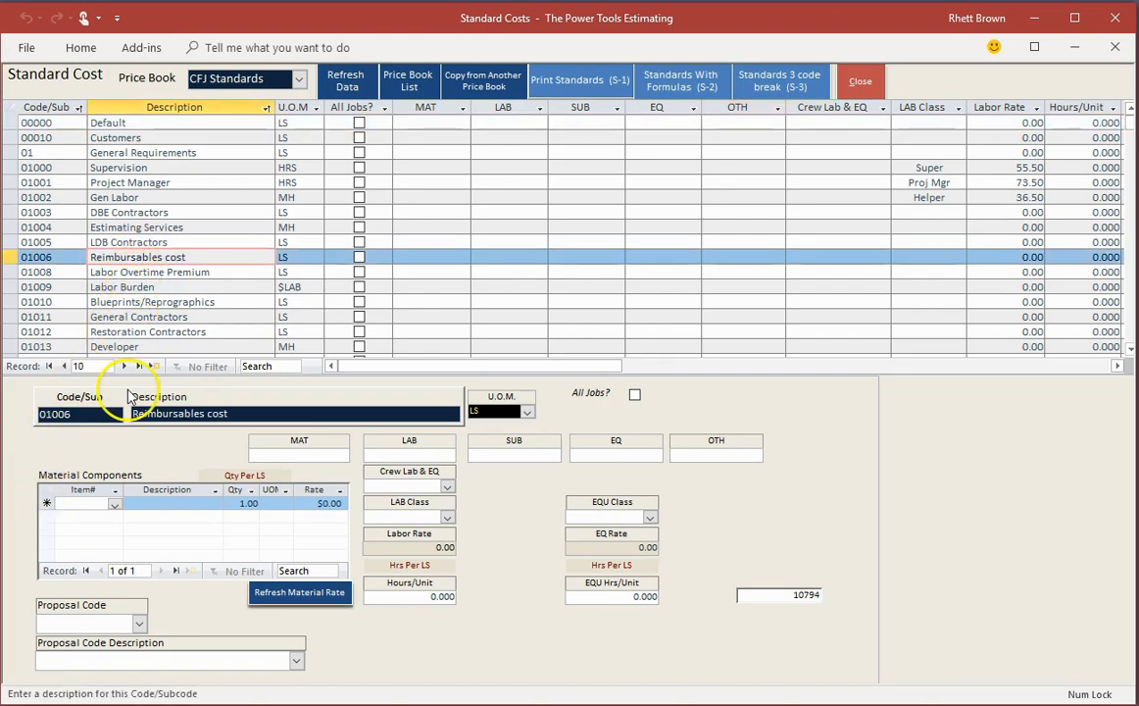
left_click(180, 444)
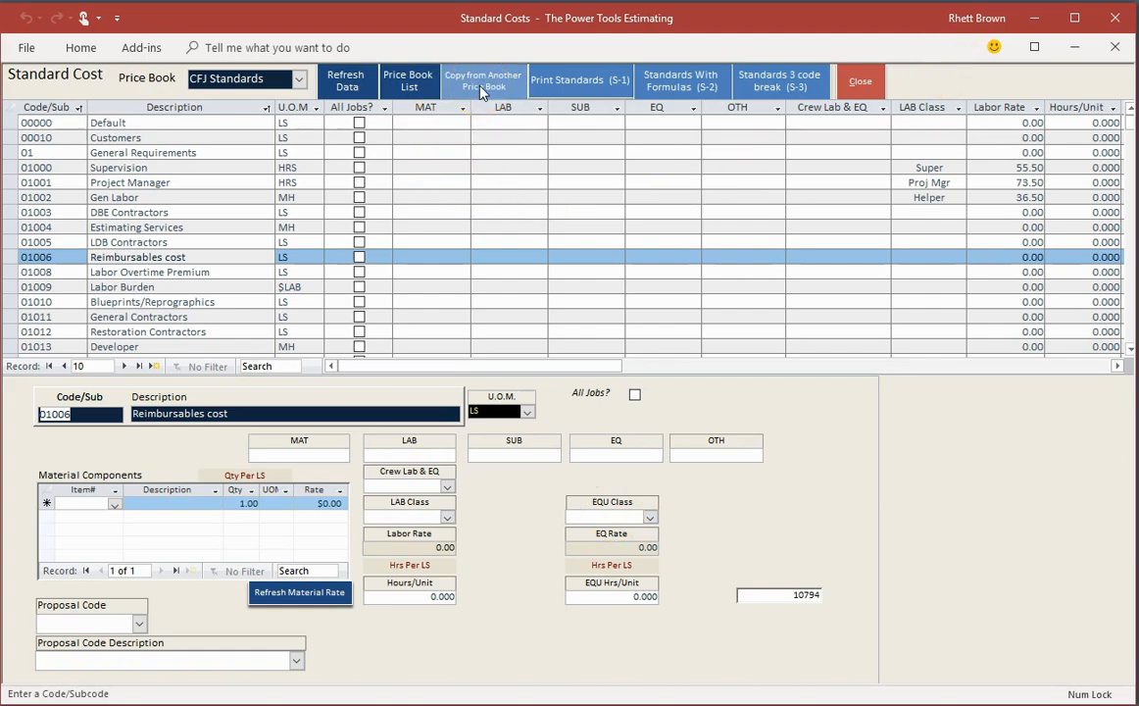
left_click(860, 81)
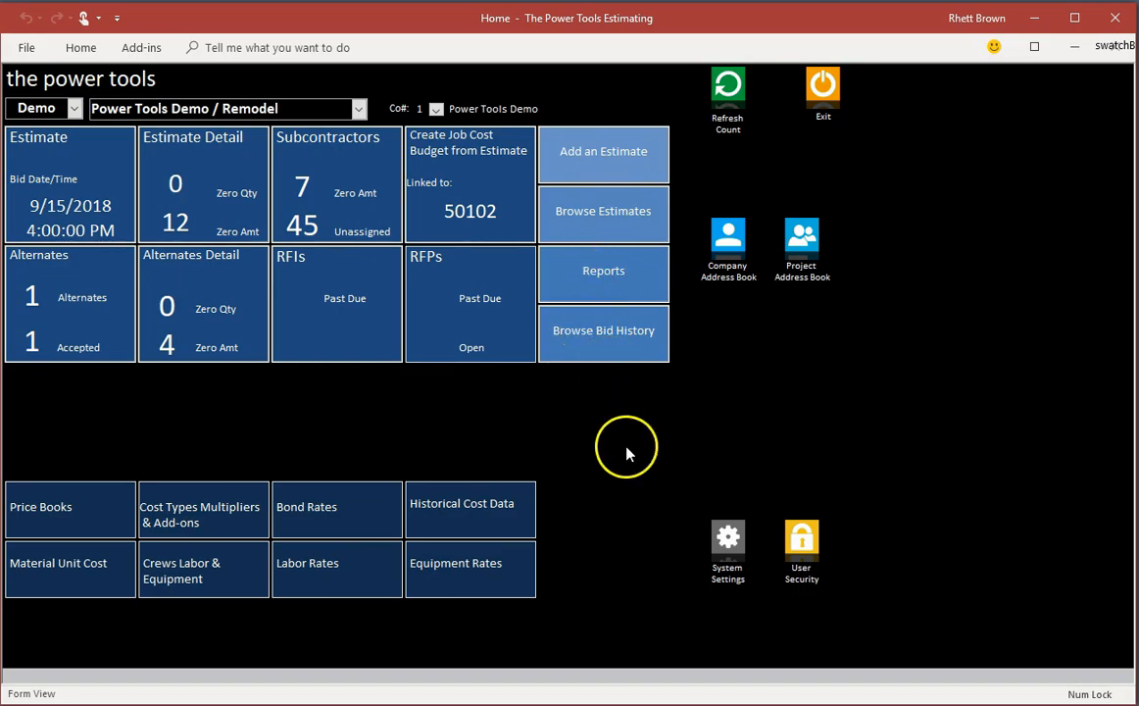
Step: Browse the estimates and their active flags, and open the Power Tools Demo / Remodel estimate to check its price book
left_click(593, 206)
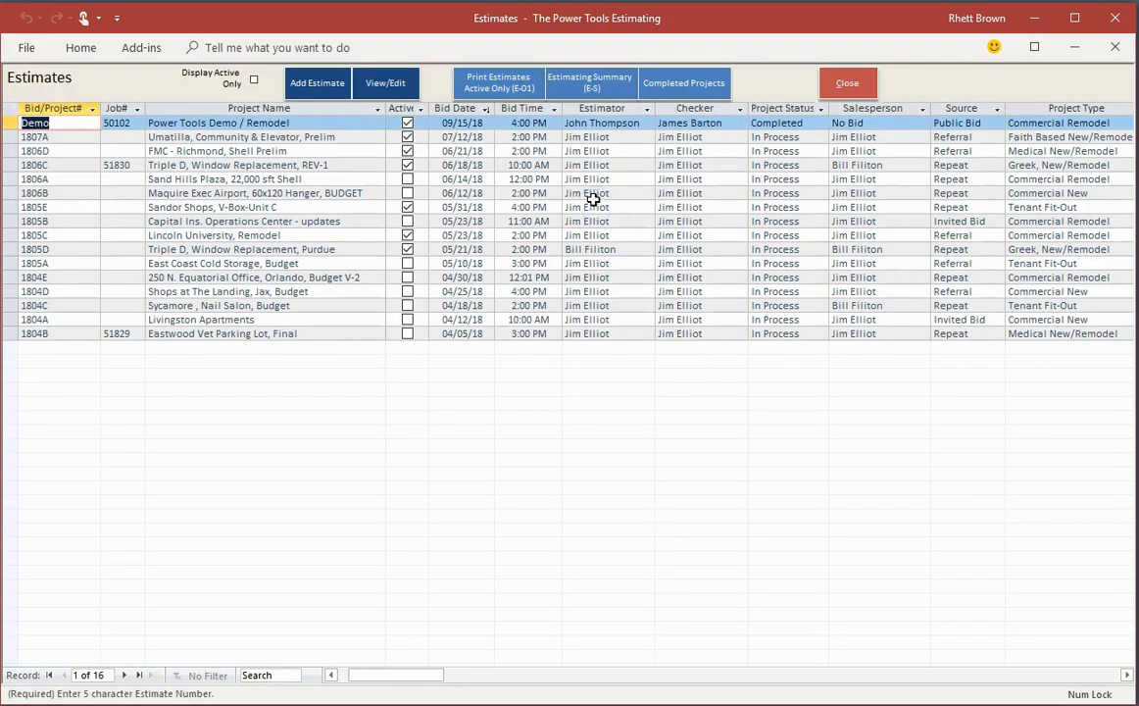
left_click(404, 108)
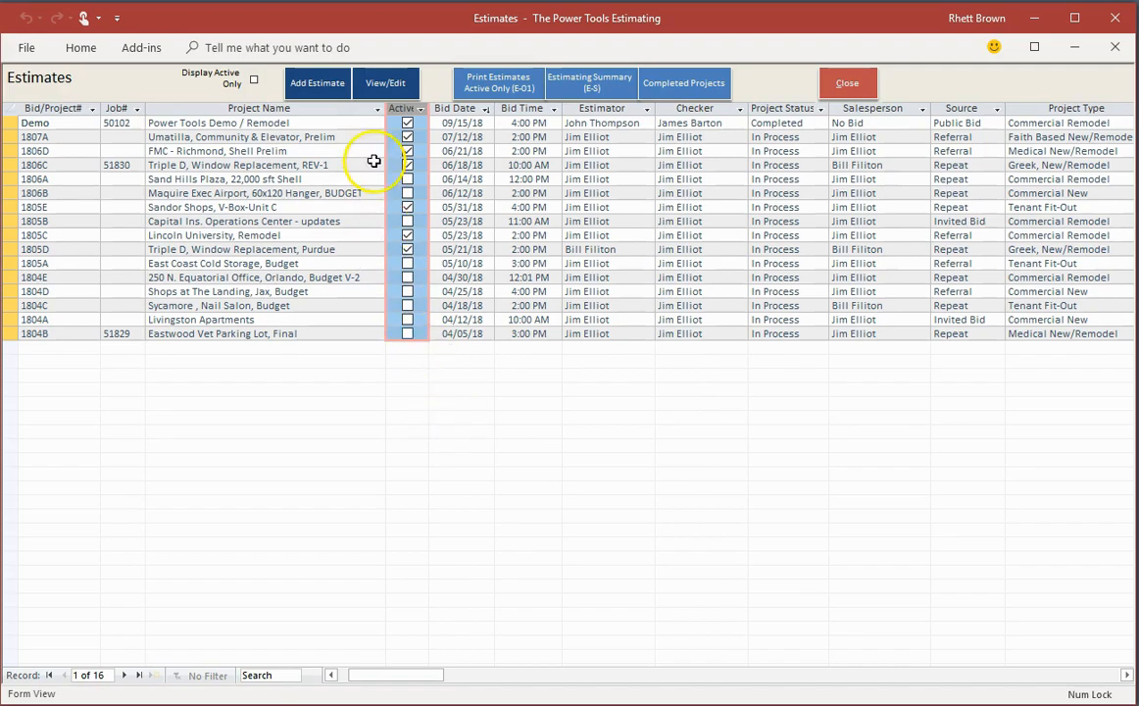
left_click(384, 85)
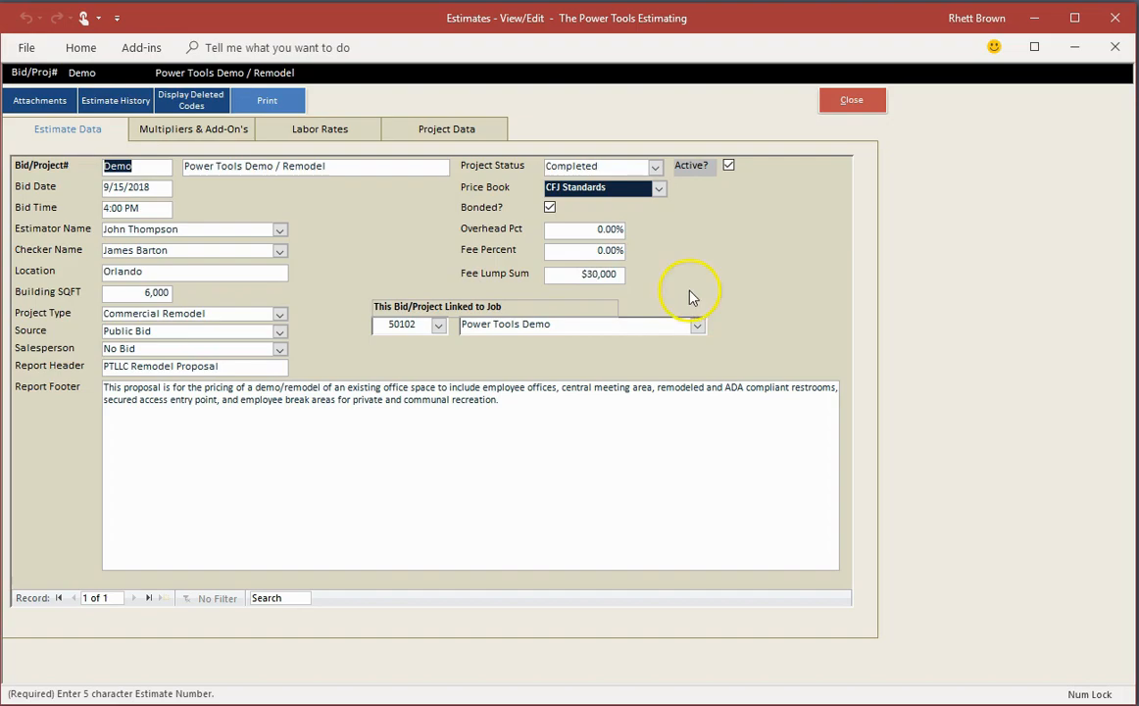
left_click(486, 189)
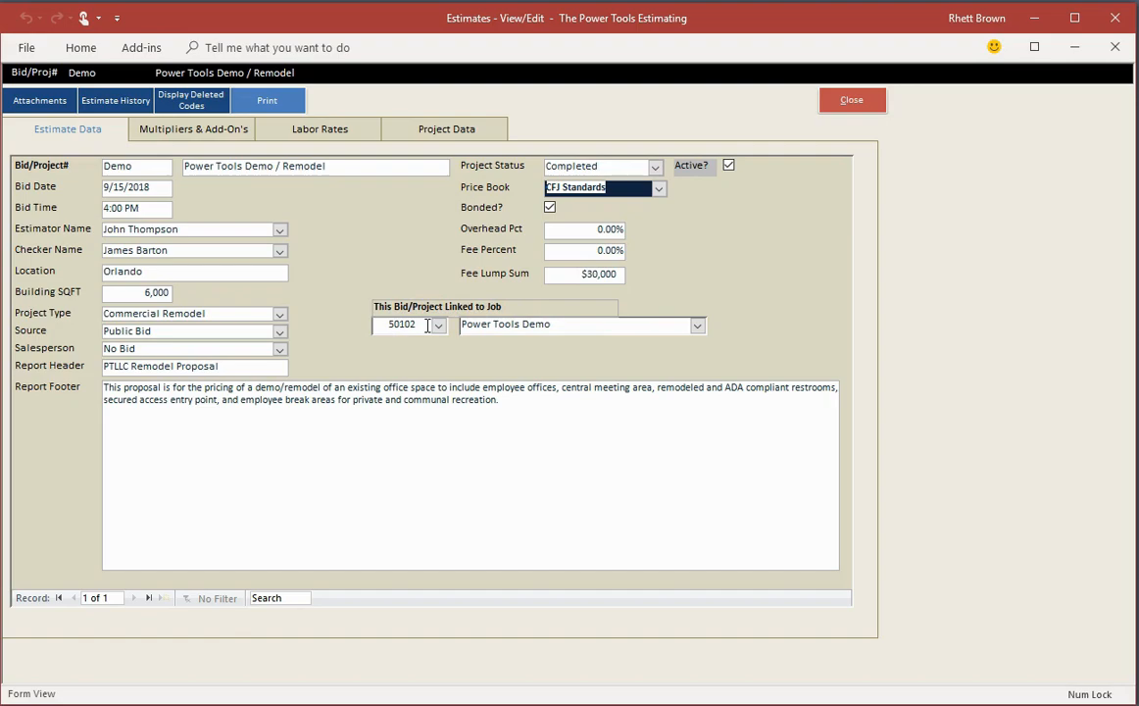
Step: Review the Demo estimate's multipliers and add-ons, labor rates and project data, and return to the estimates list
left_click(209, 139)
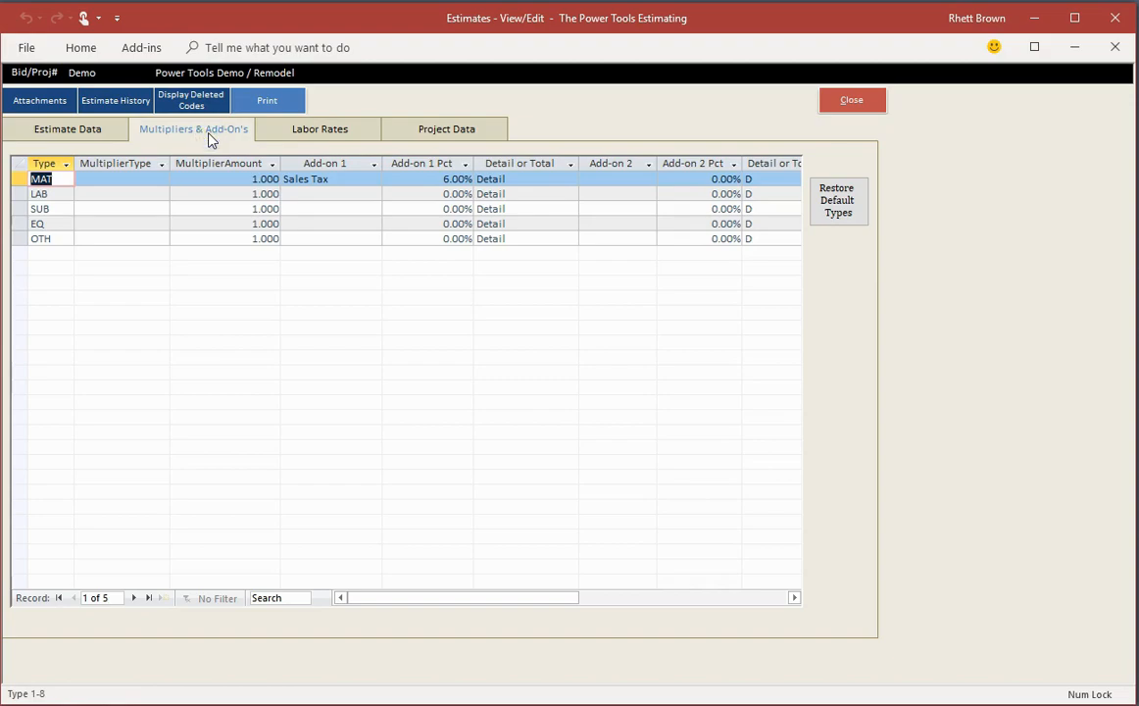
left_click(354, 131)
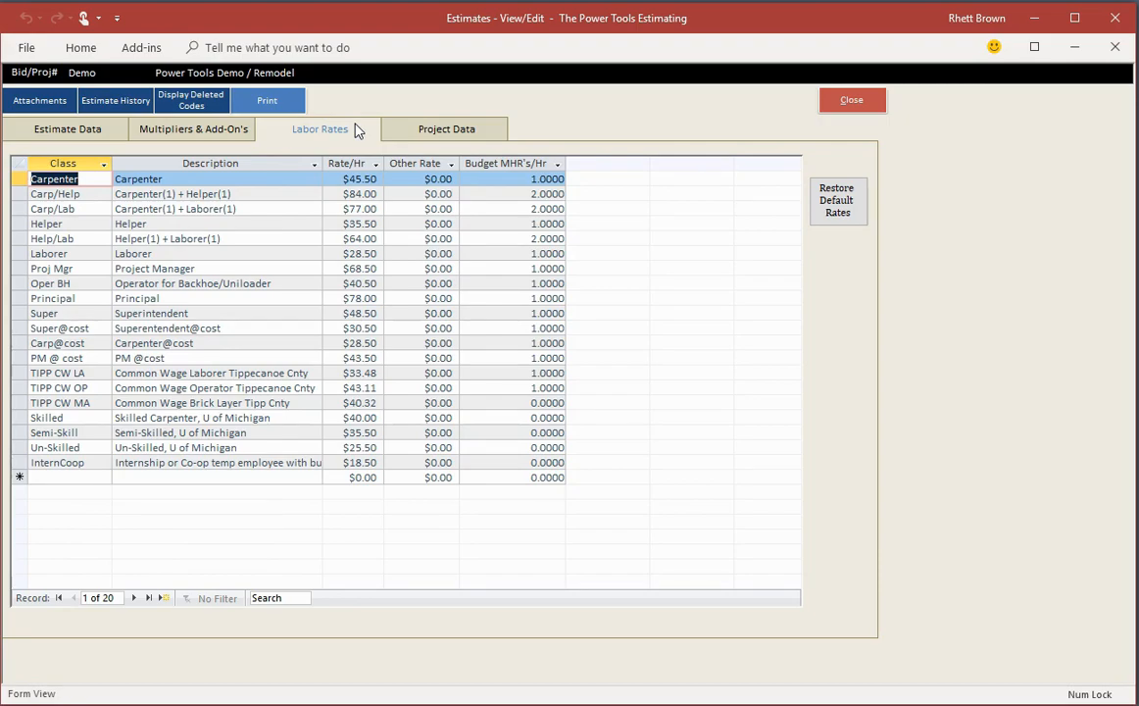
left_click(451, 134)
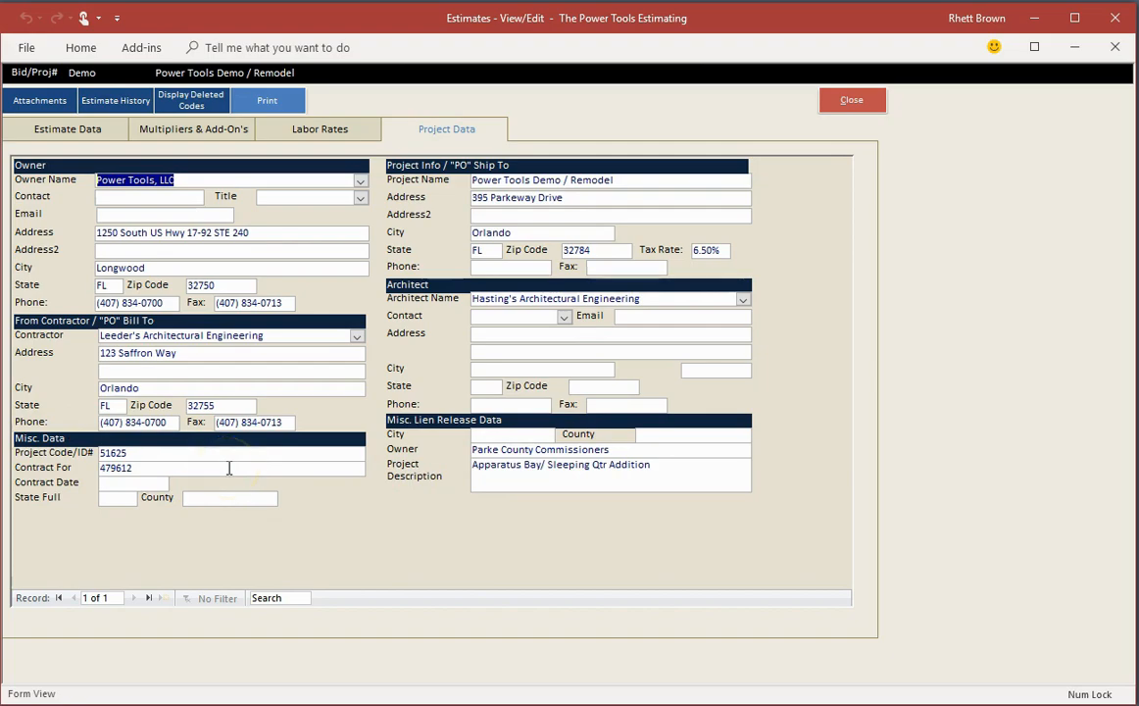
left_click(853, 102)
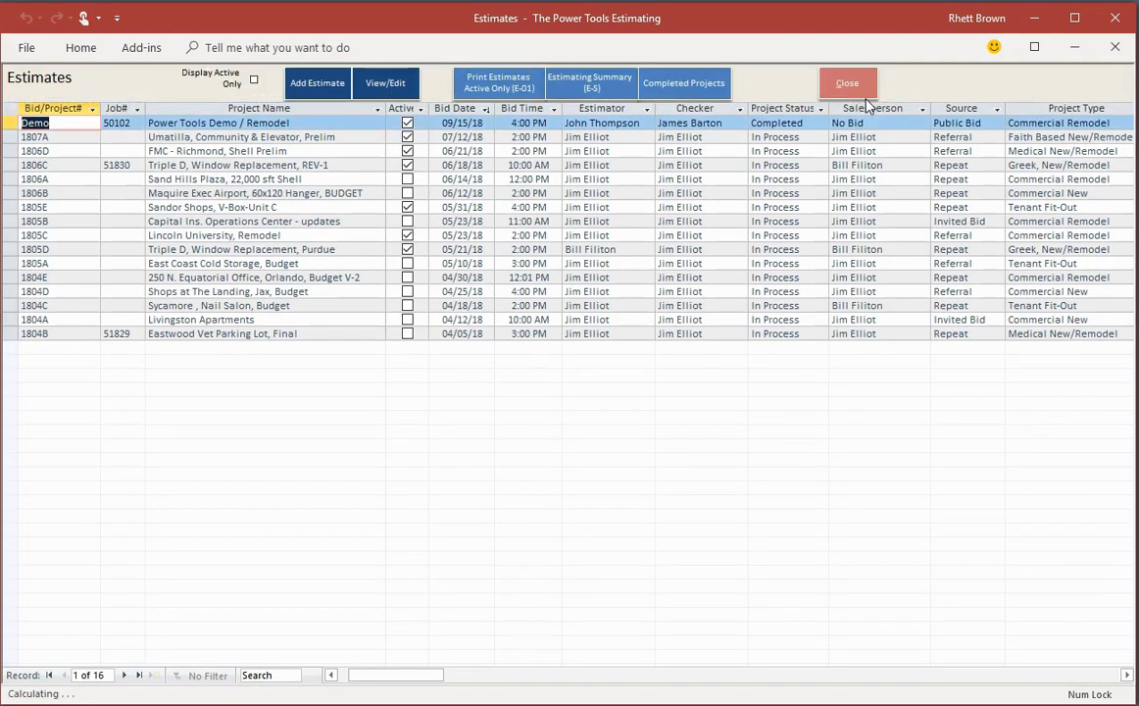
Step: Reopen the Power Tools Demo / Remodel estimate and look through its estimate history
left_click(397, 89)
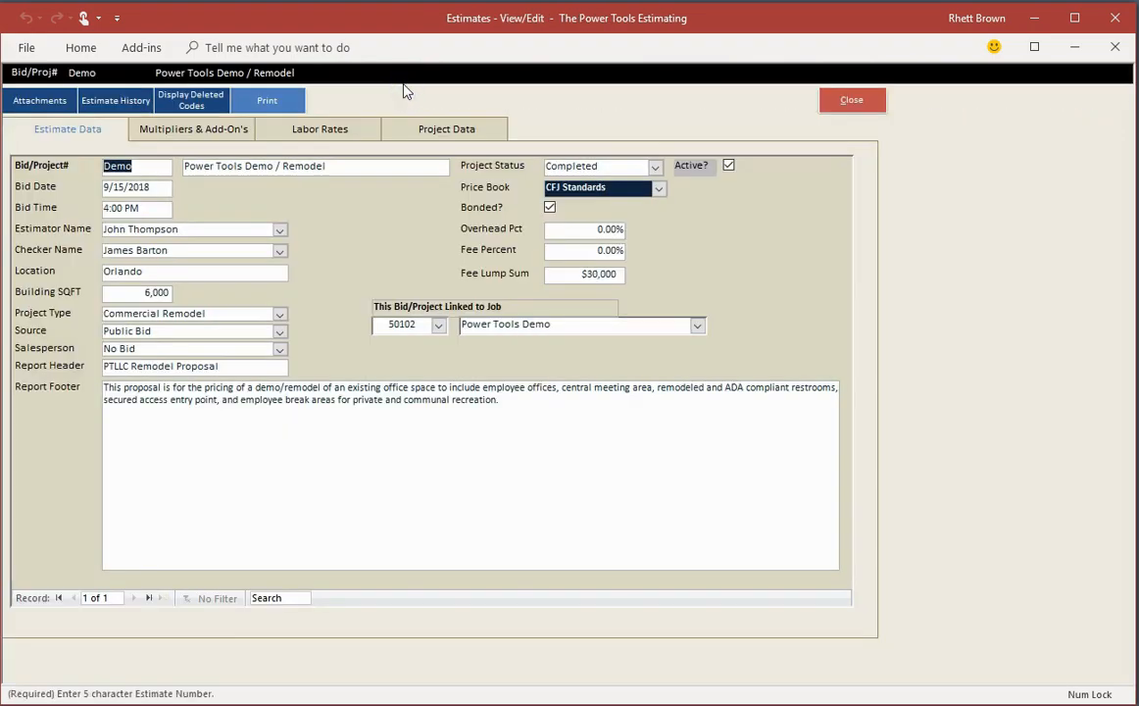
left_click(384, 201)
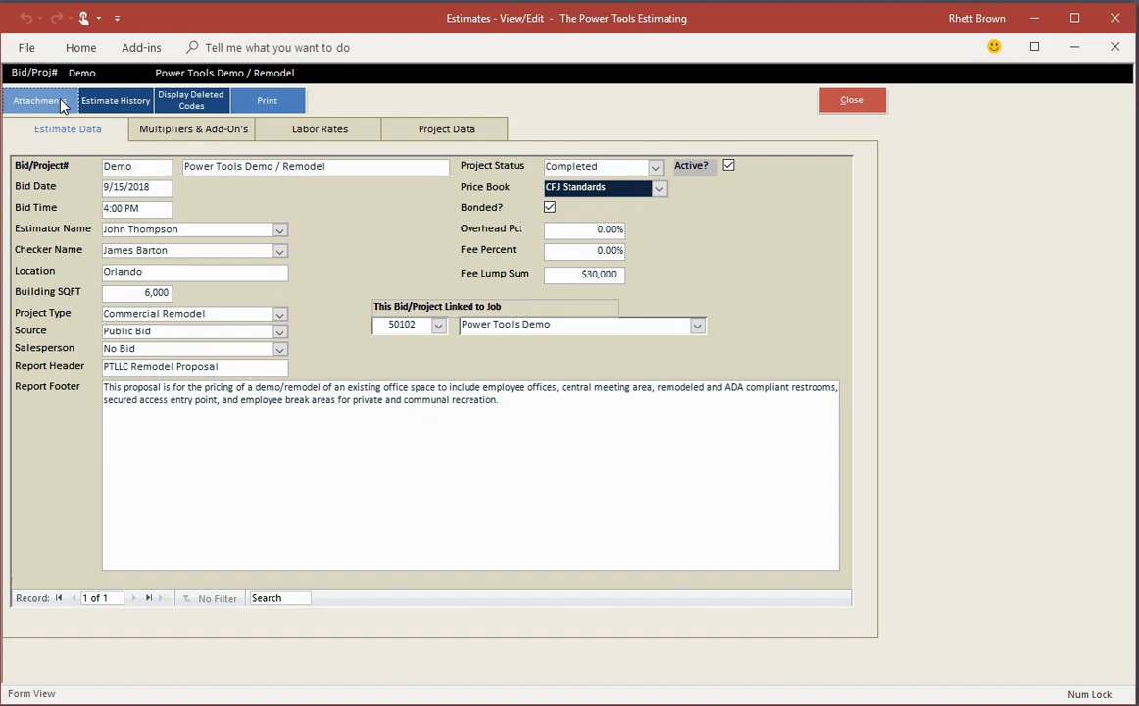
left_click(113, 102)
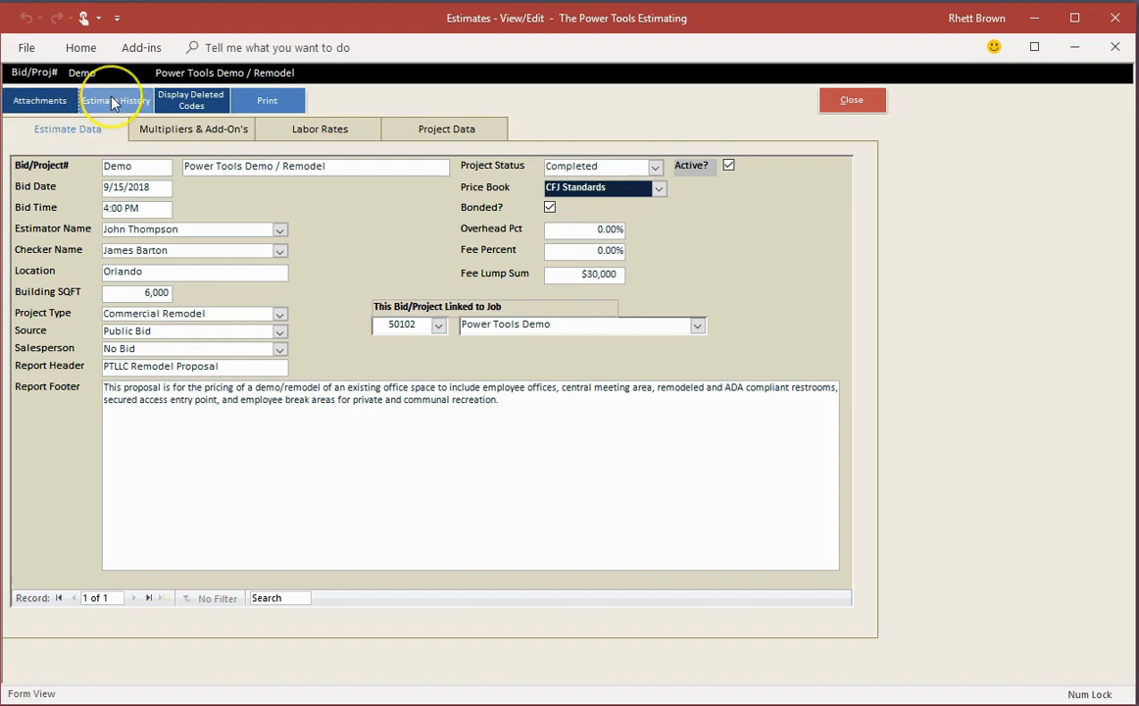
left_click(112, 103)
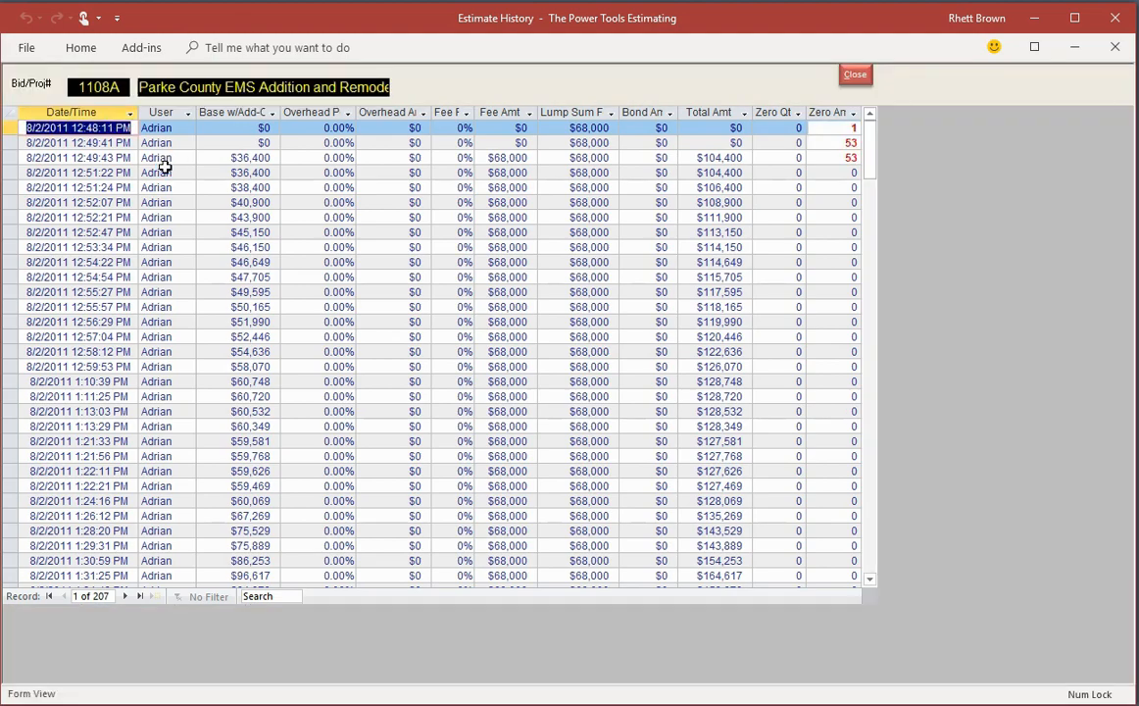
scroll(796, 231, "down", 4)
scroll(792, 236, "down", 5)
scroll(792, 236, "down", 15)
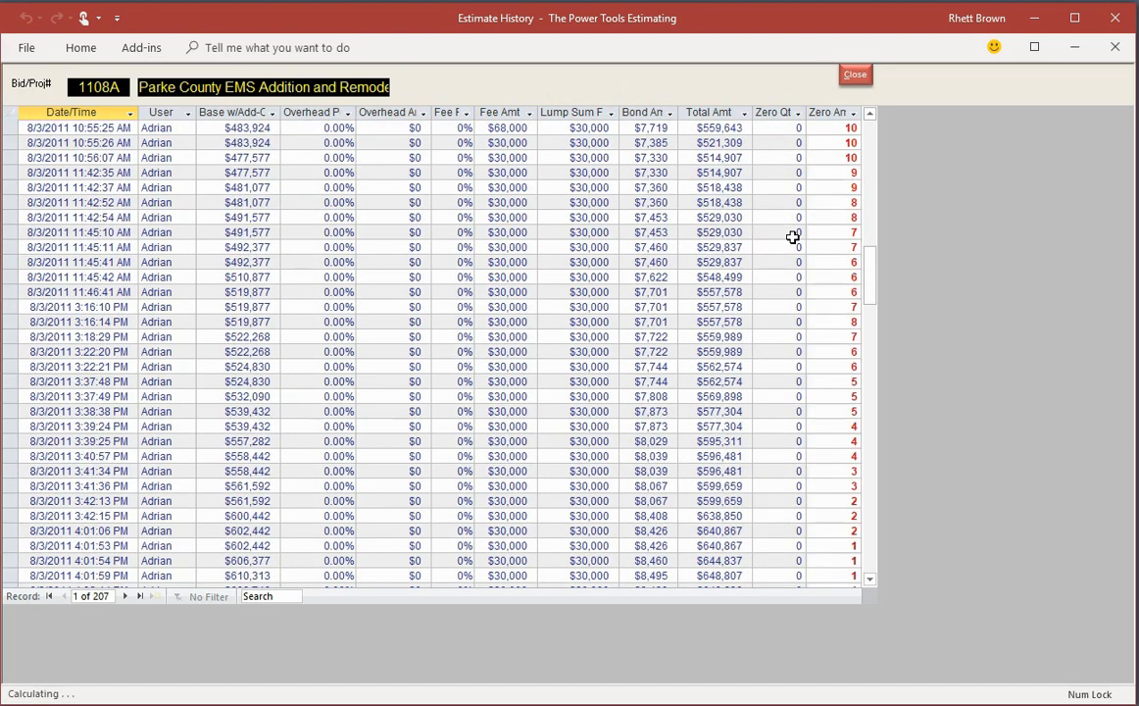
left_click(855, 75)
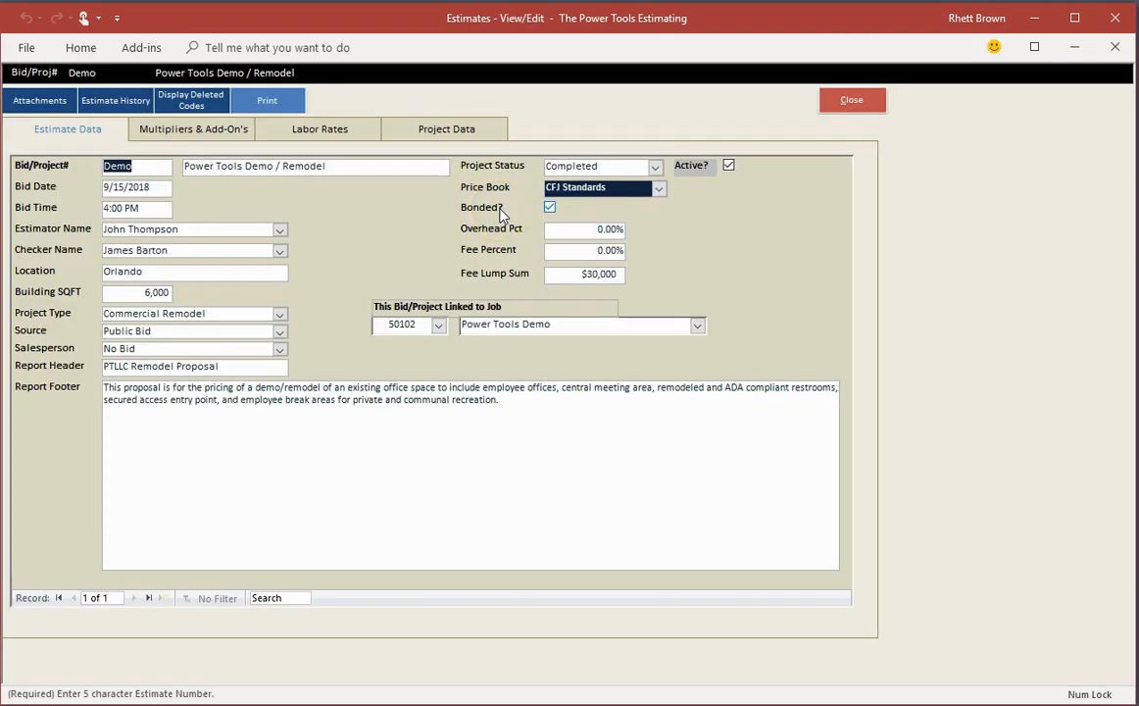
Step: View the Demo estimate's deleted codes and its Bid/Project Data report preview, and close the estimate
left_click(201, 99)
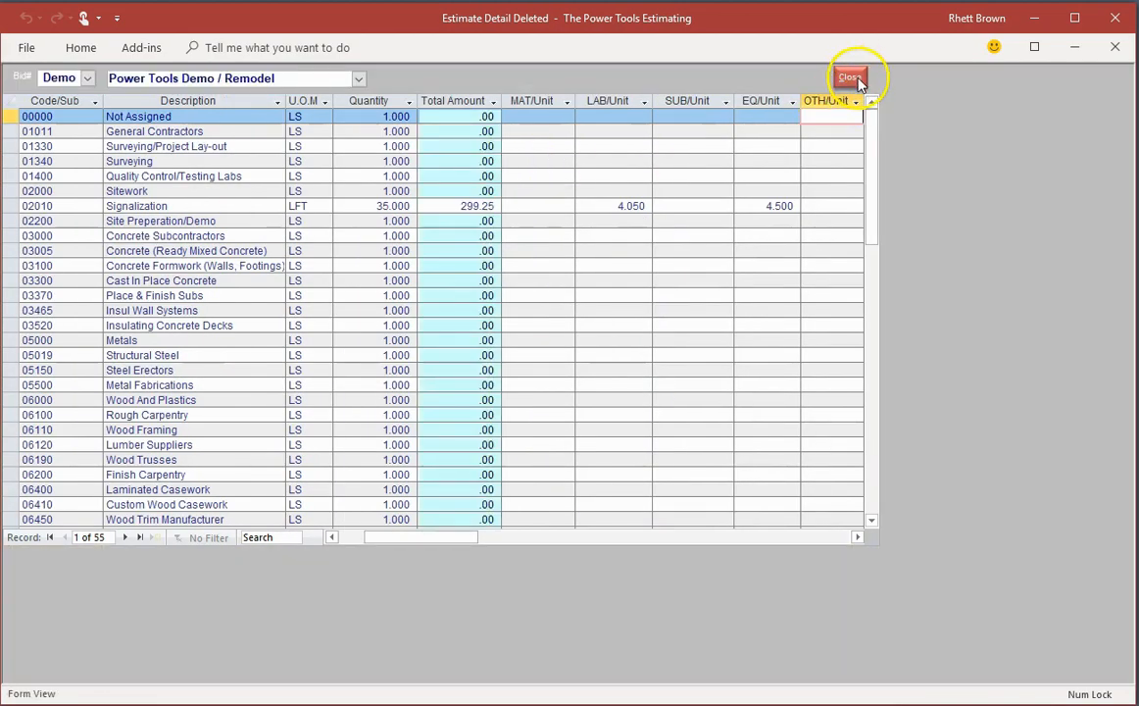
left_click(853, 79)
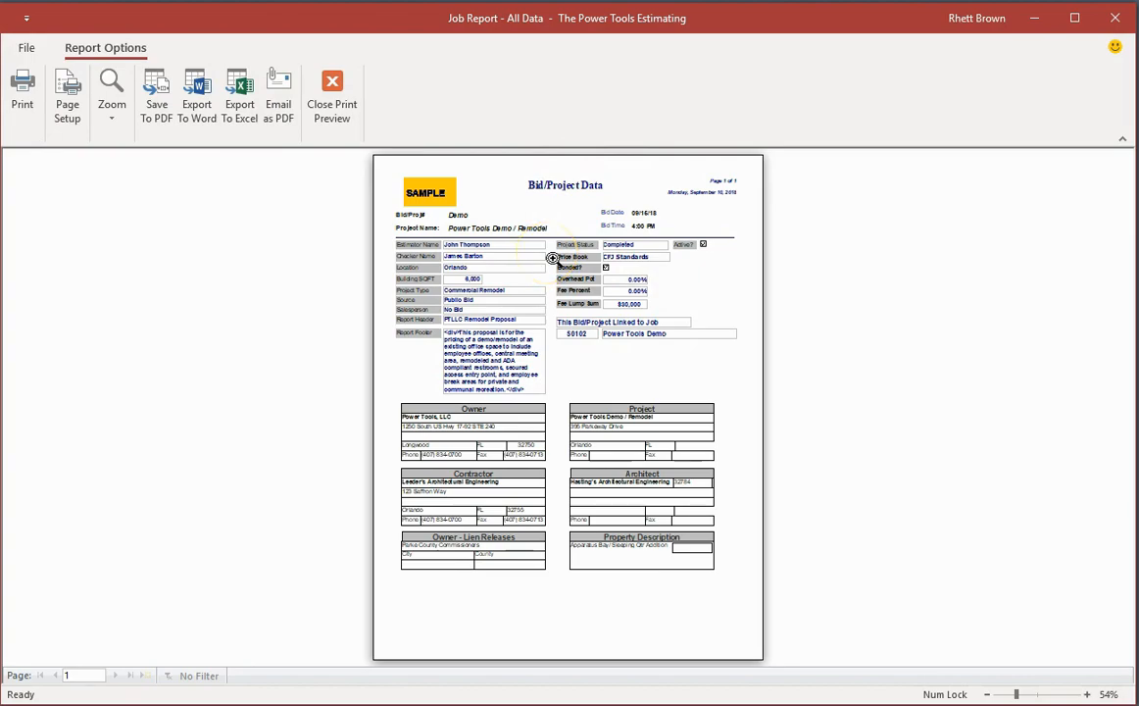
left_click(333, 84)
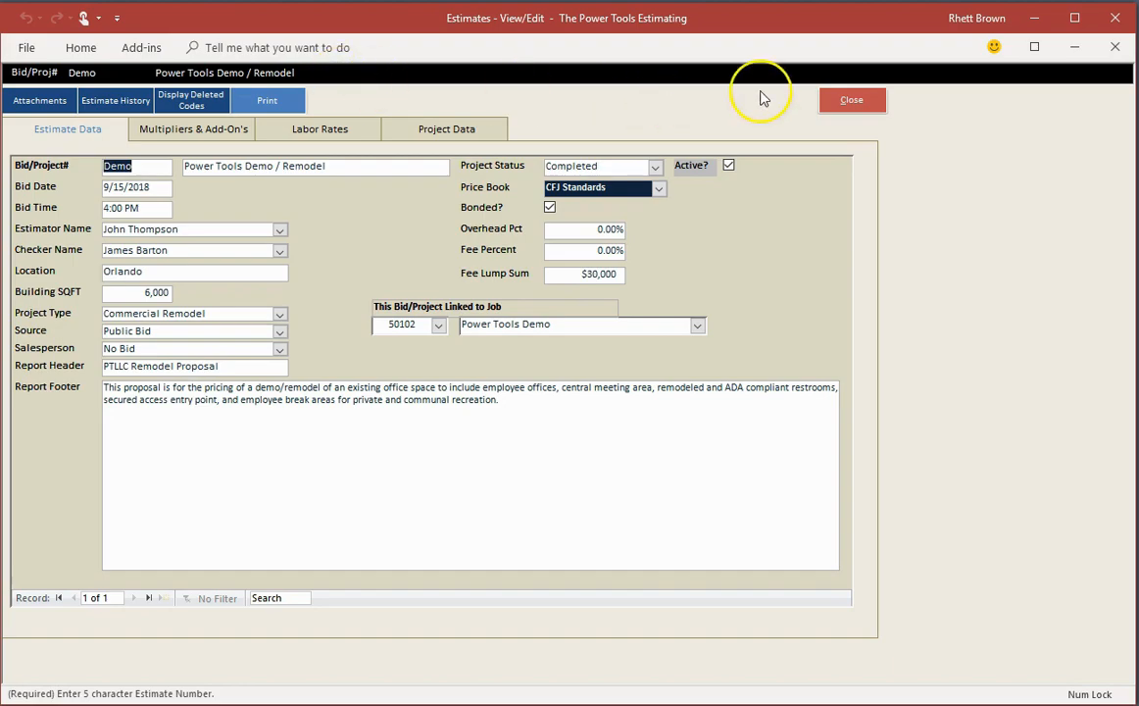
left_click(880, 104)
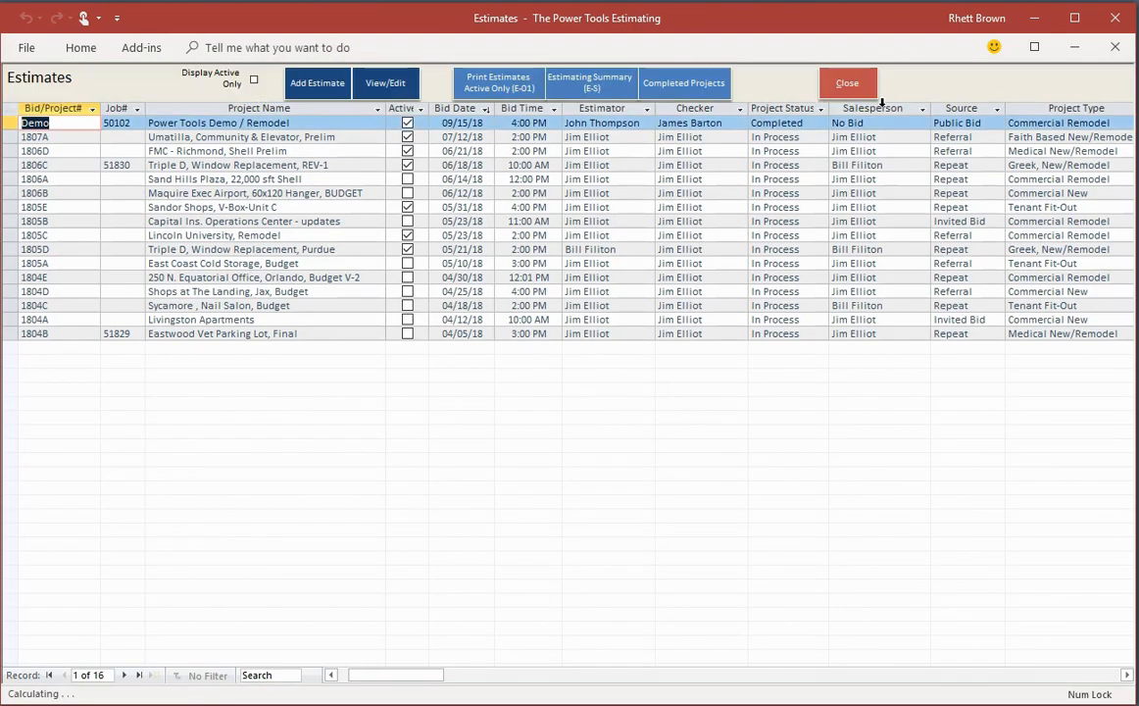
Step: Leave the estimate form, open the Demo estimate's detail, and select the Prefabricated Wood Beams Joists line to view its cost breakdown
left_click(842, 84)
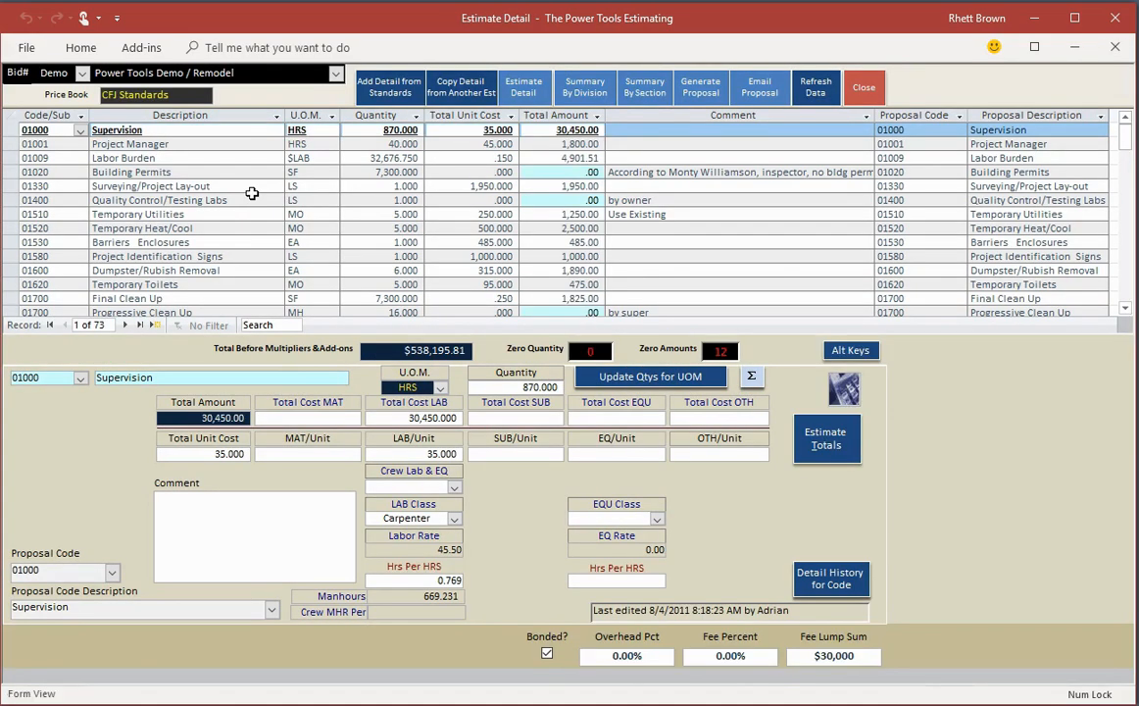
left_click(558, 345)
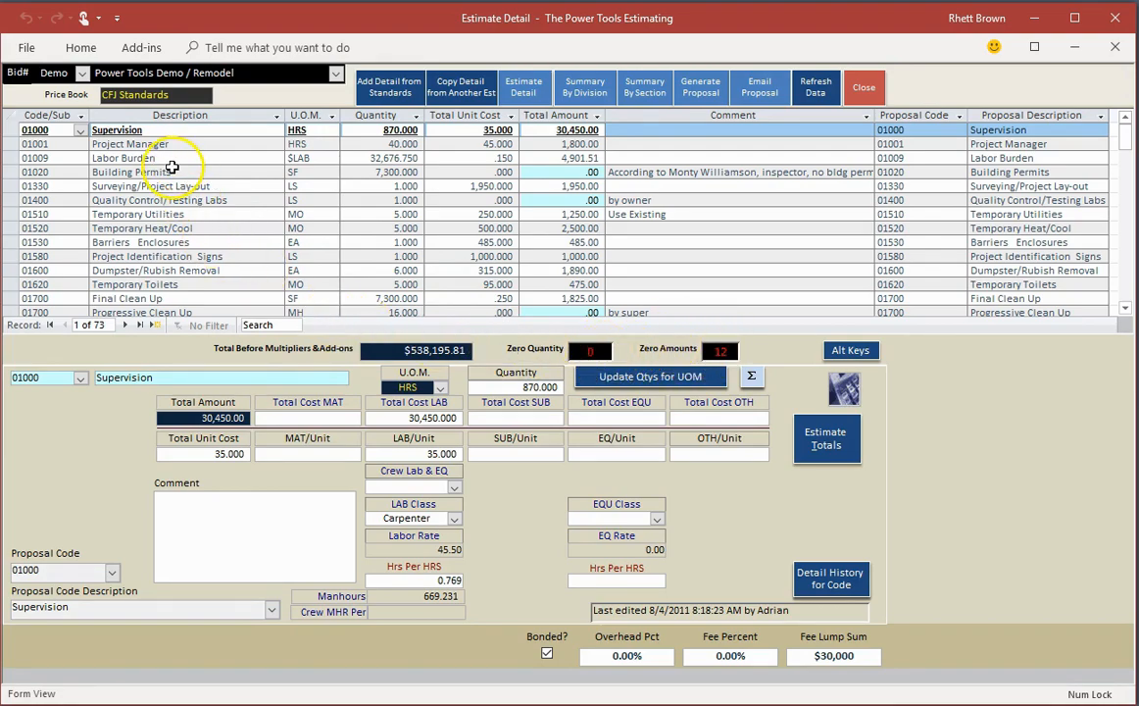
scroll(172, 191, "down", 10)
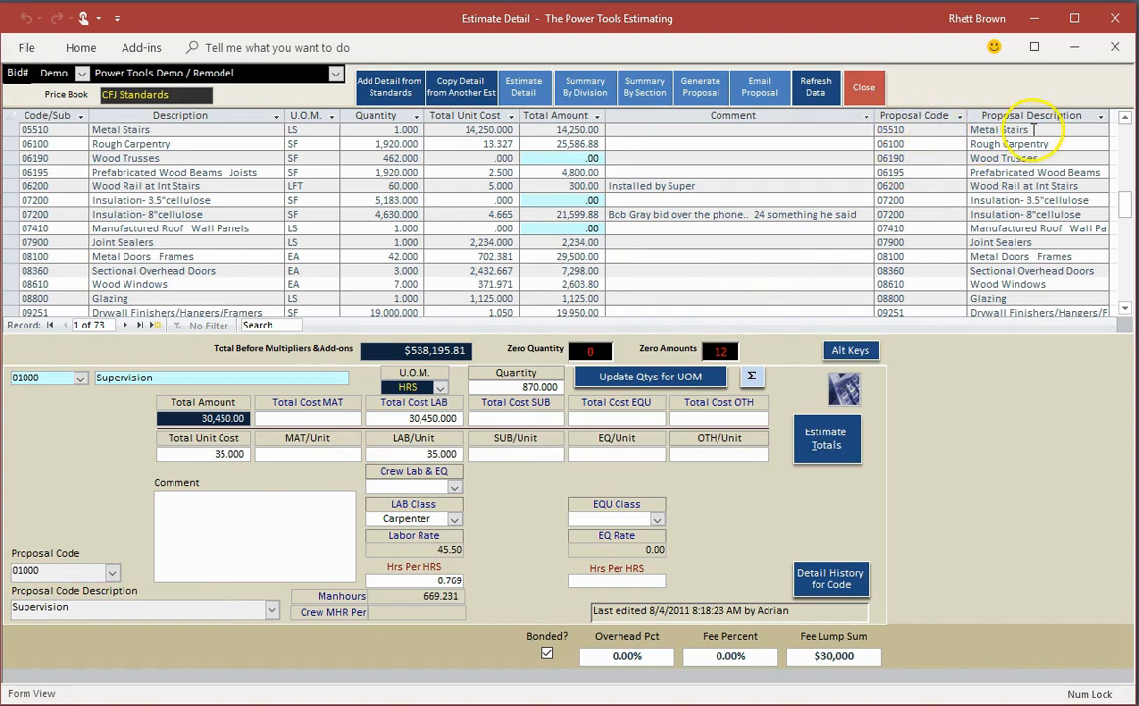
left_click(193, 173)
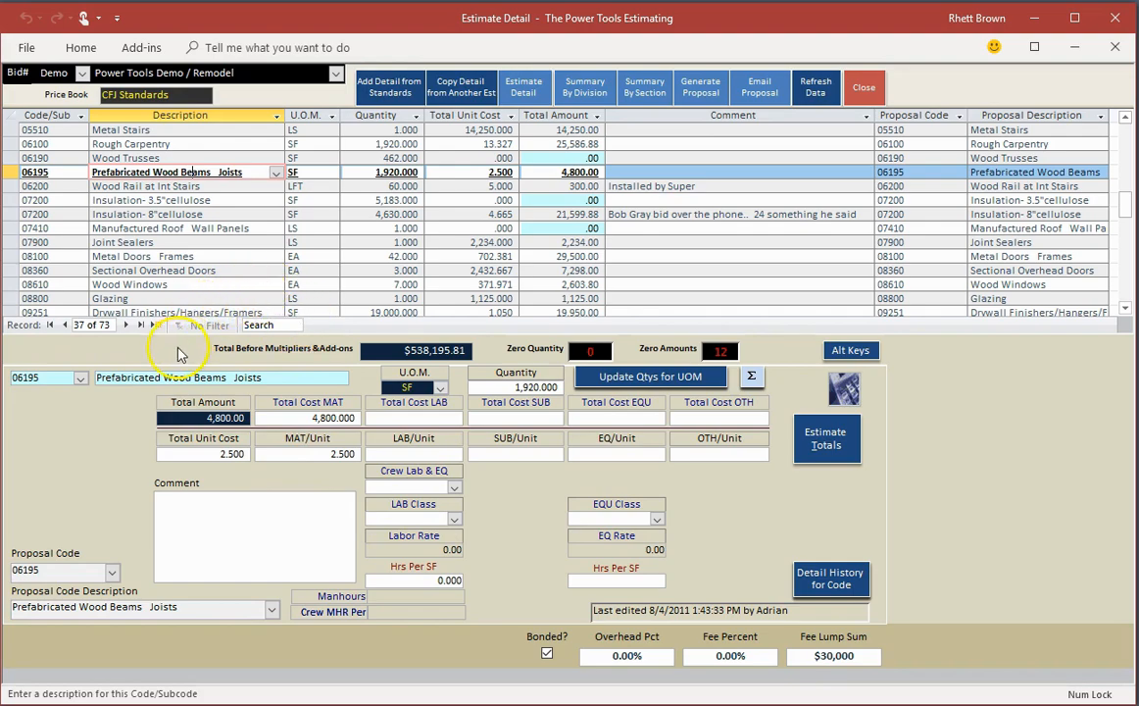
Step: View the code choices for a new detail line and the standard costs that can be added, without adding any
left_click(154, 324)
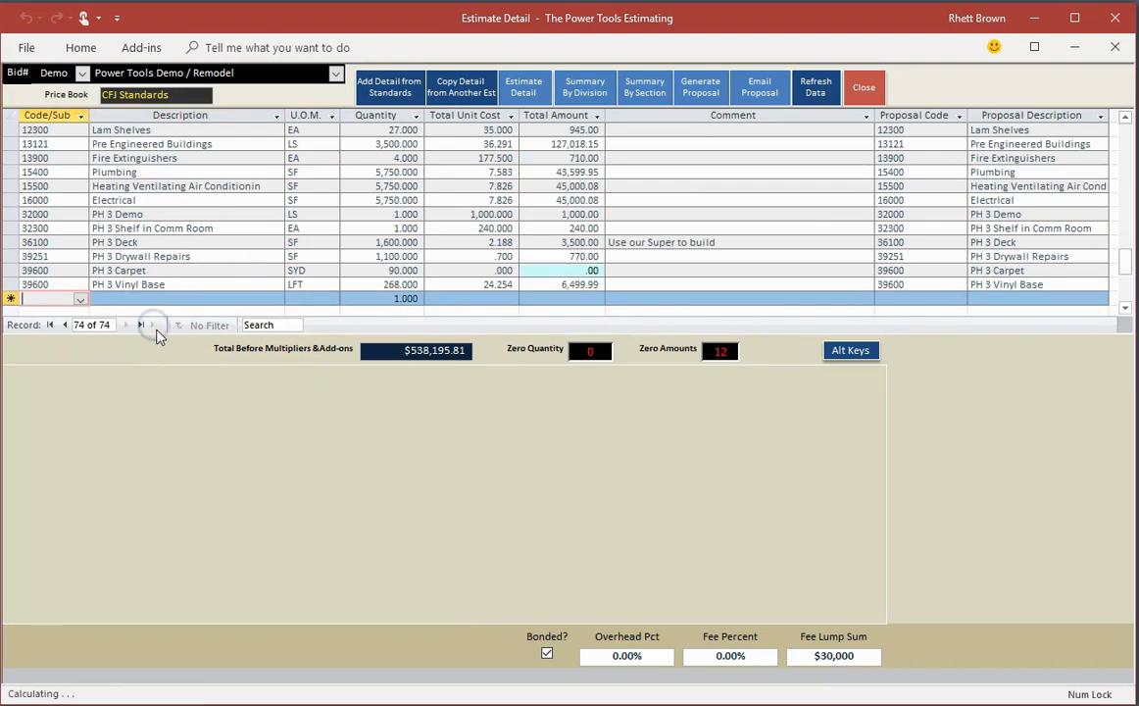
left_click(81, 299)
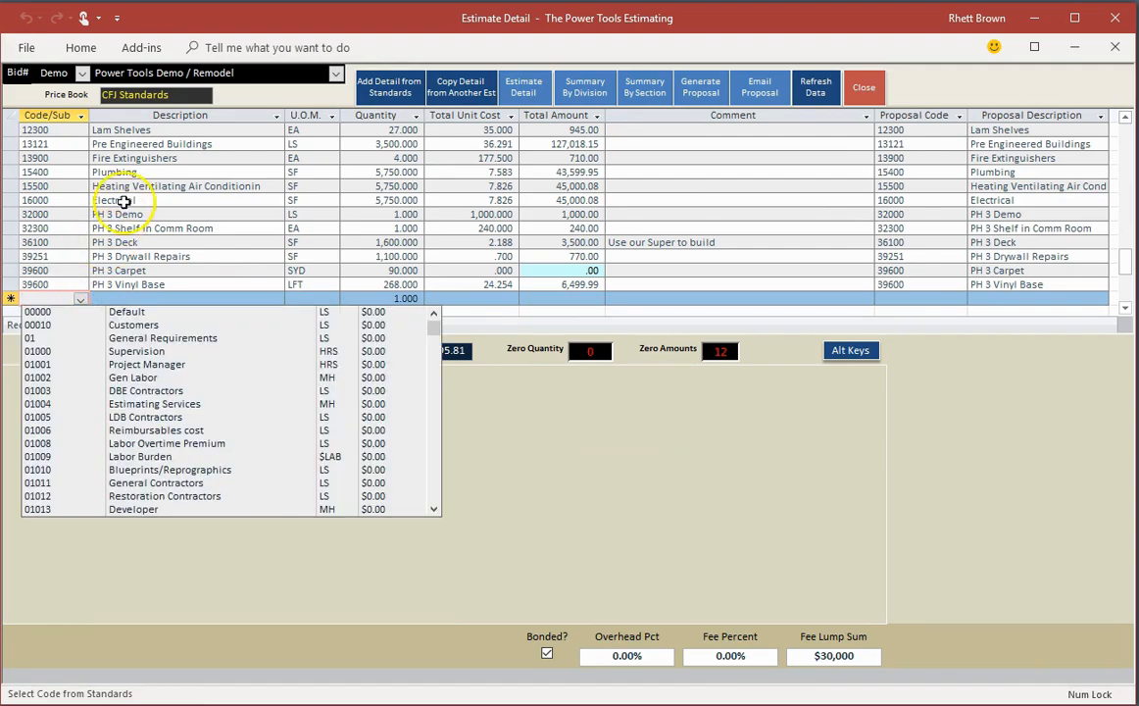
left_click(83, 299)
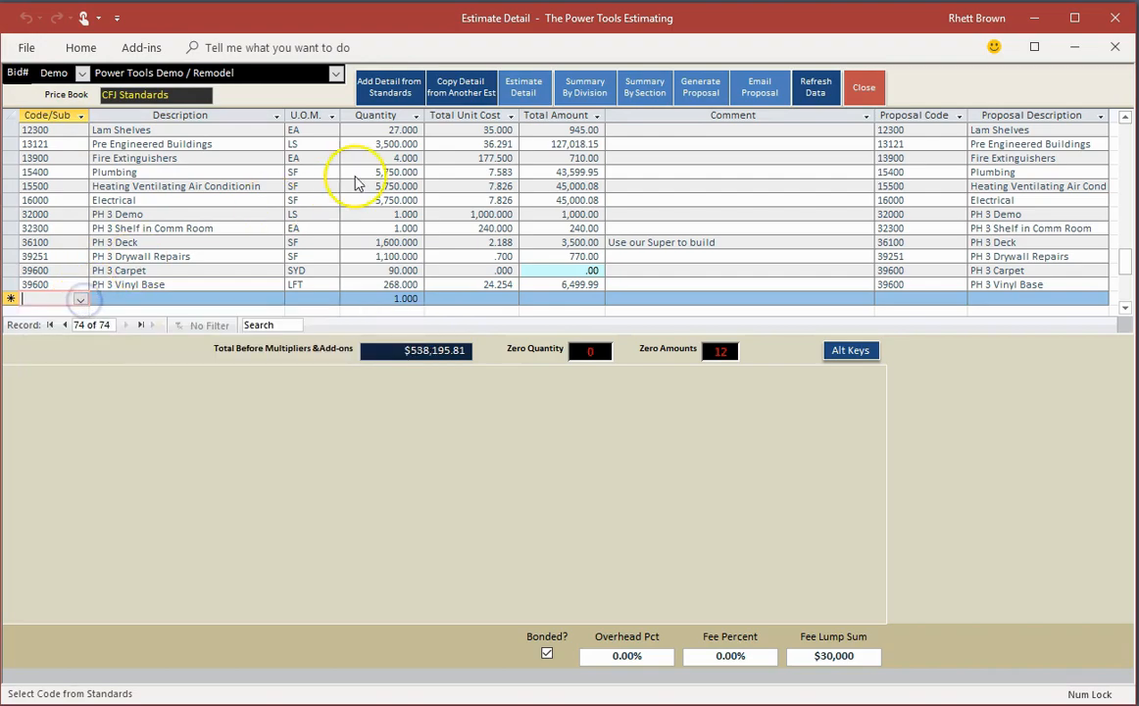
left_click(379, 85)
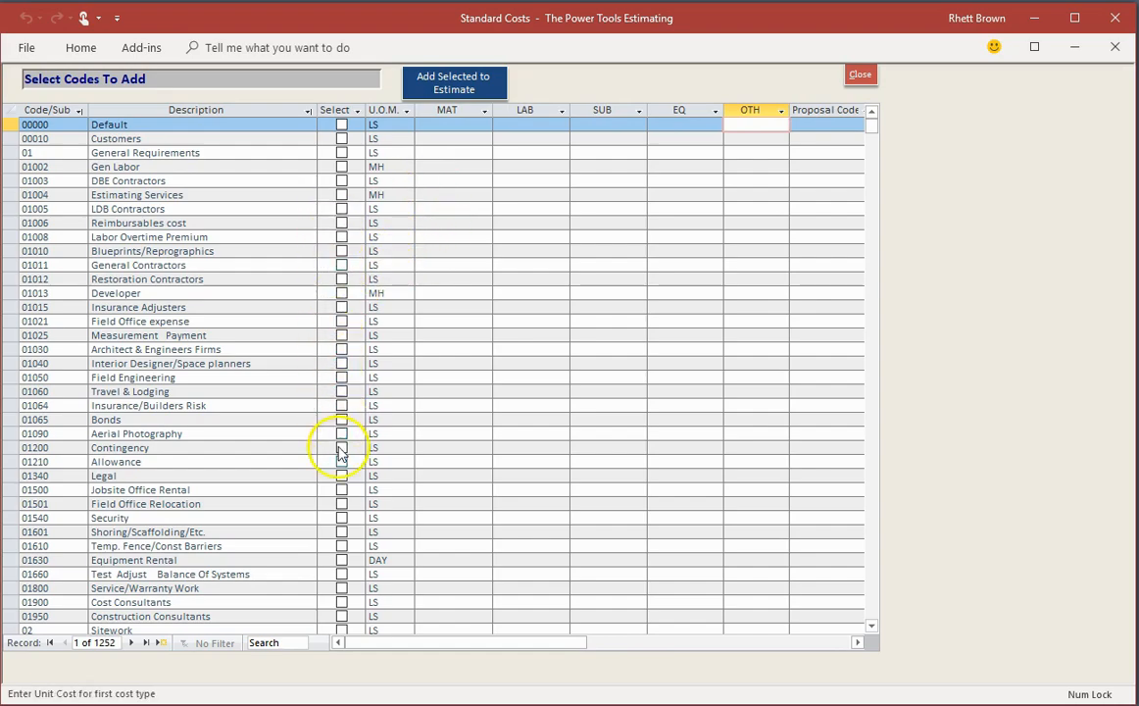
left_click(860, 75)
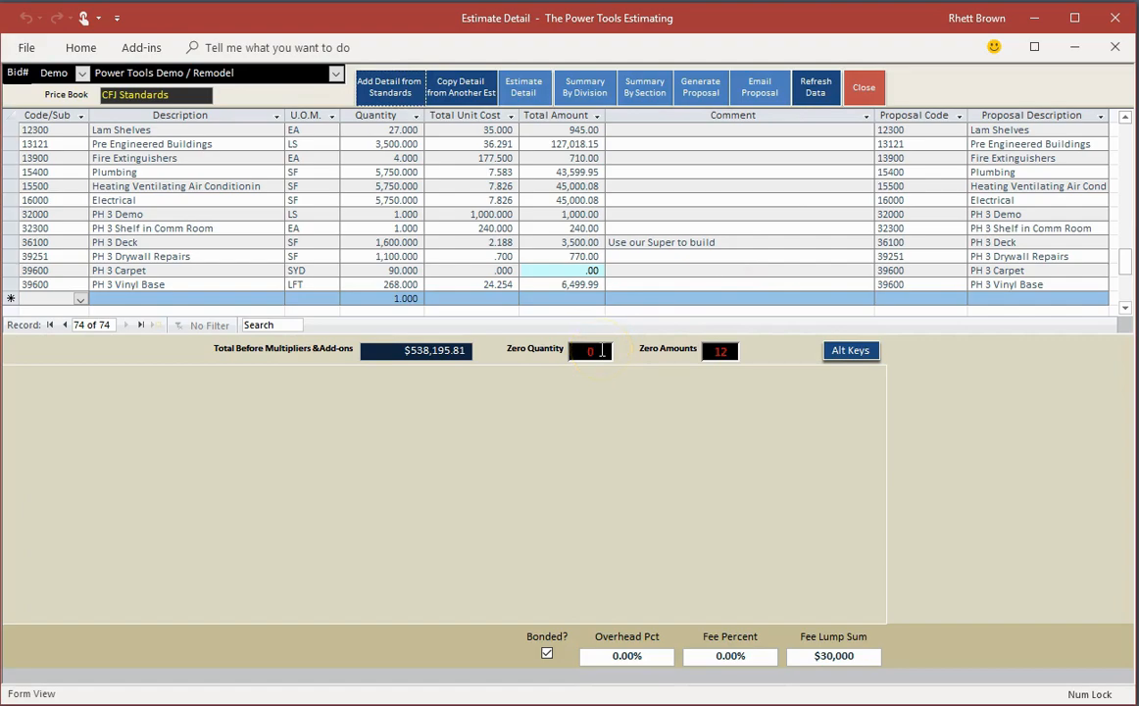
Step: Load the detail of estimate 1805D for copying into the Demo estimate, and set its quantities to zero
left_click(463, 90)
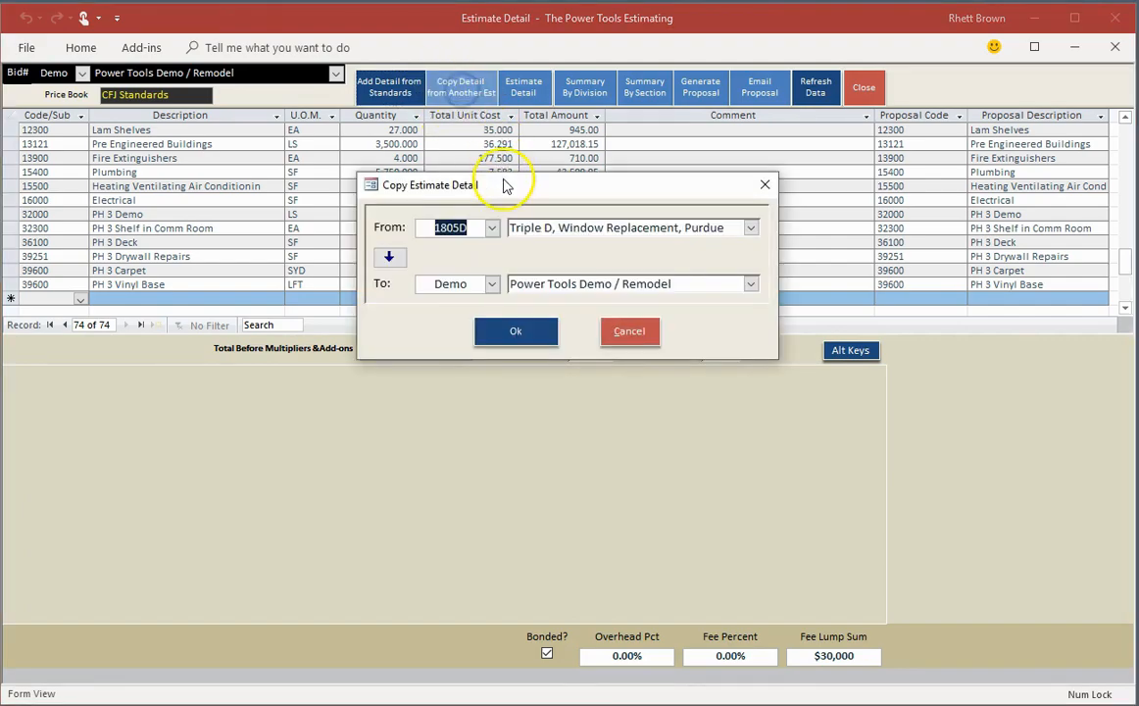
left_click(460, 90)
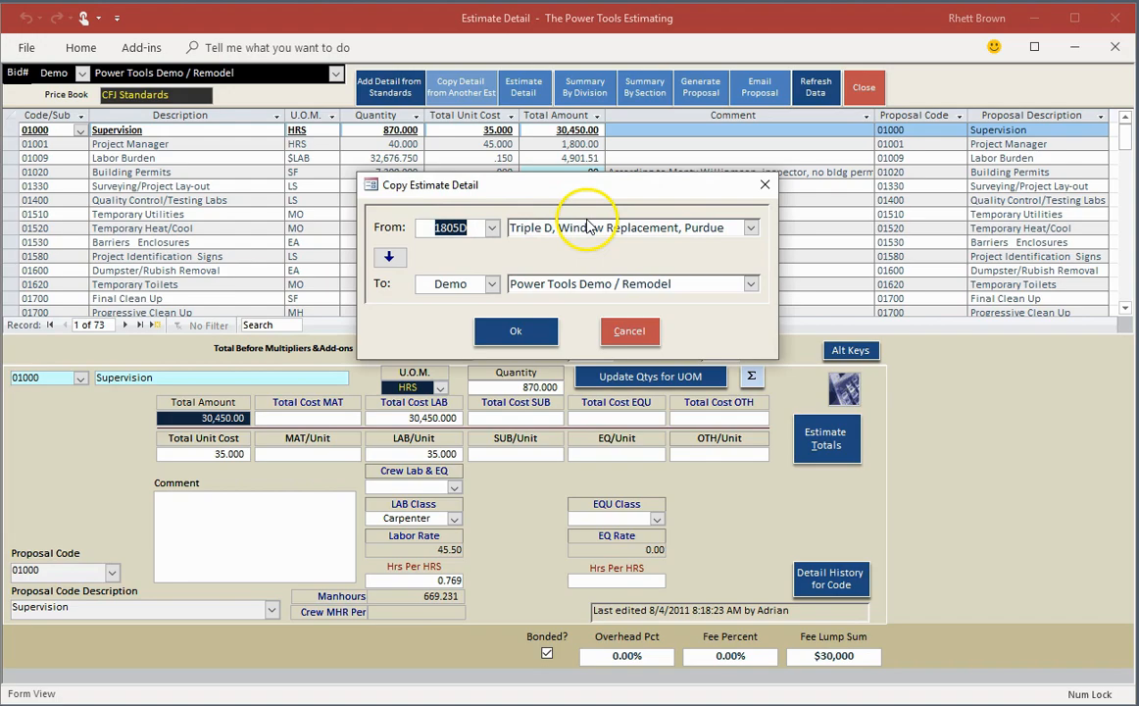
left_click(516, 331)
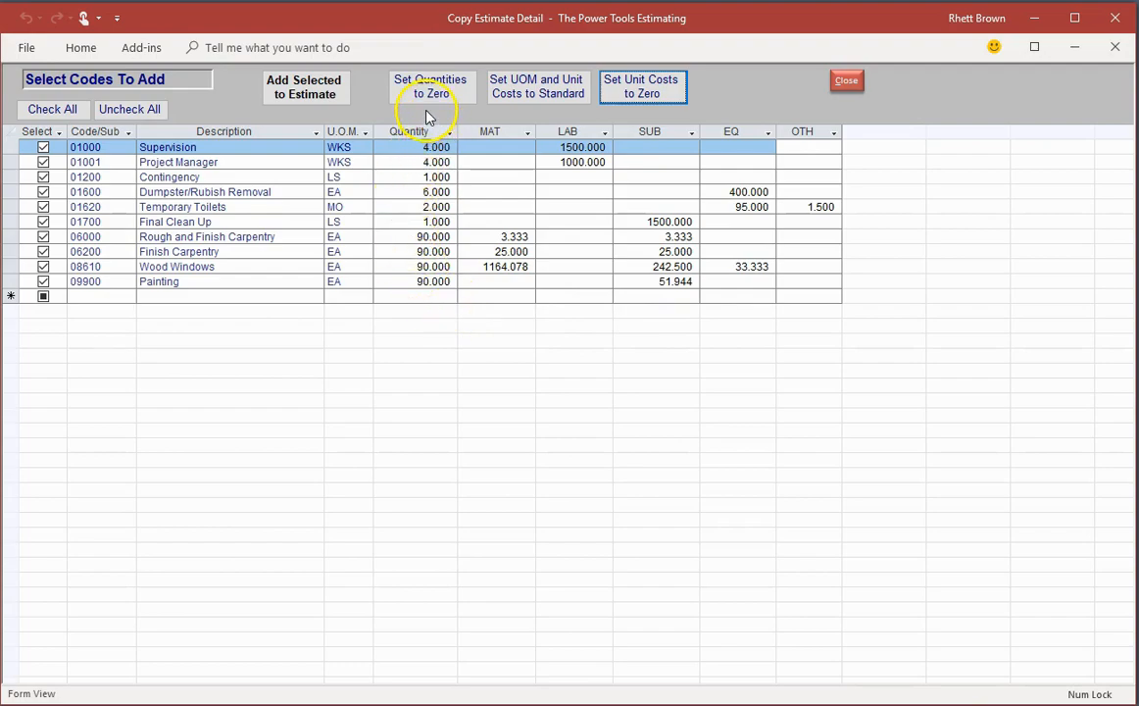
left_click(424, 88)
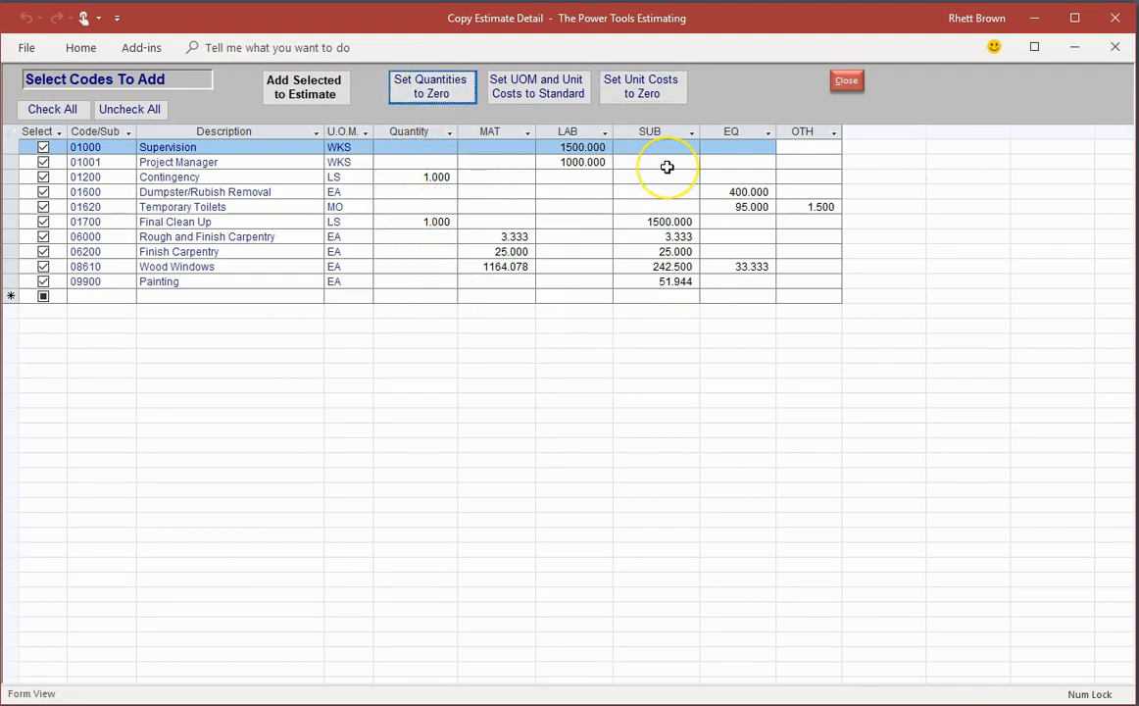
Step: Set the MAT, LAB, SUB, EQ and OTH unit costs to zero, and close the copy form without adding the codes
left_click(647, 90)
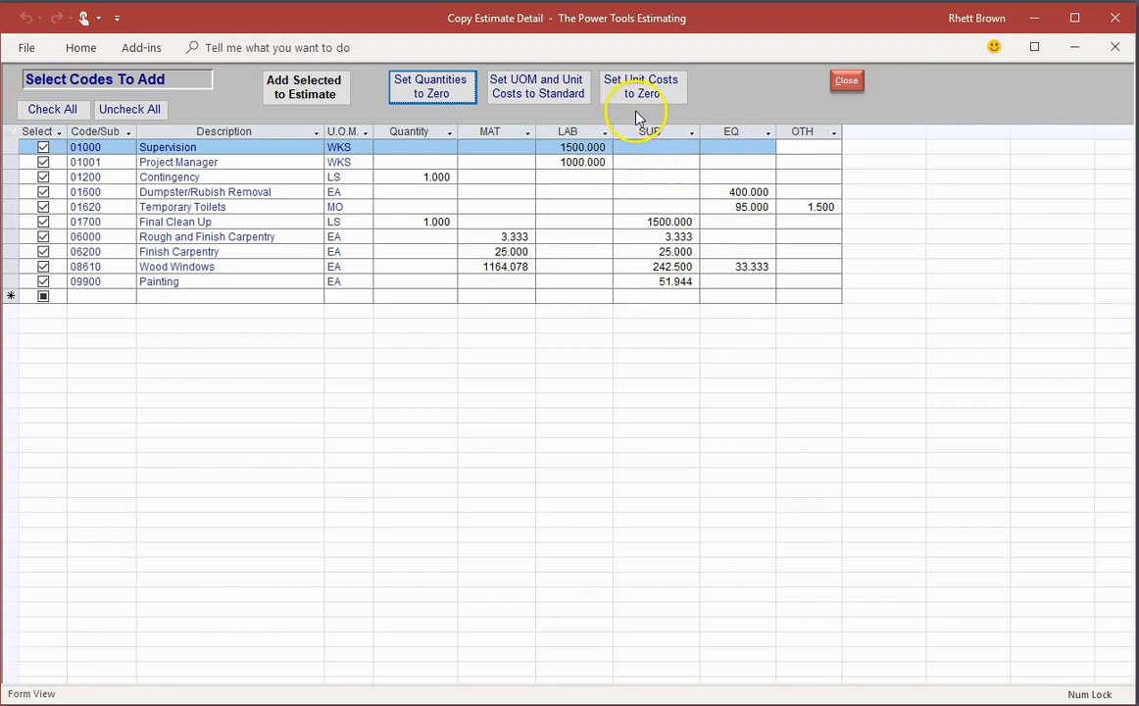
left_click(647, 91)
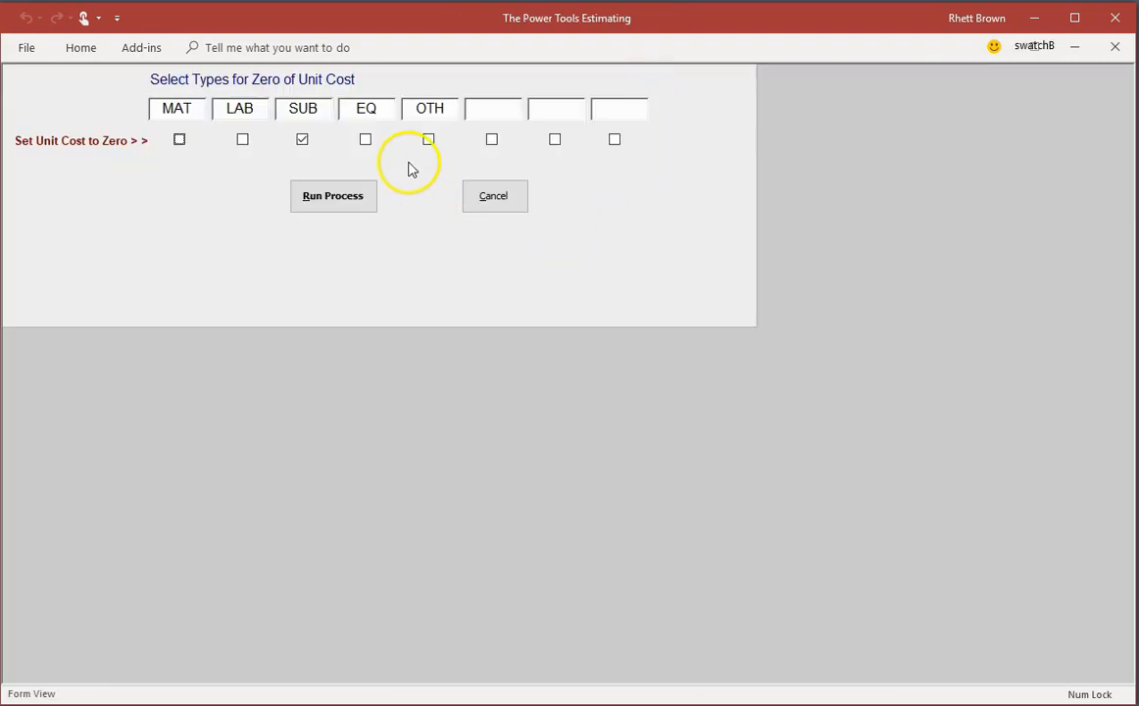
left_click(180, 141)
left_click(242, 141)
left_click(365, 139)
left_click(428, 139)
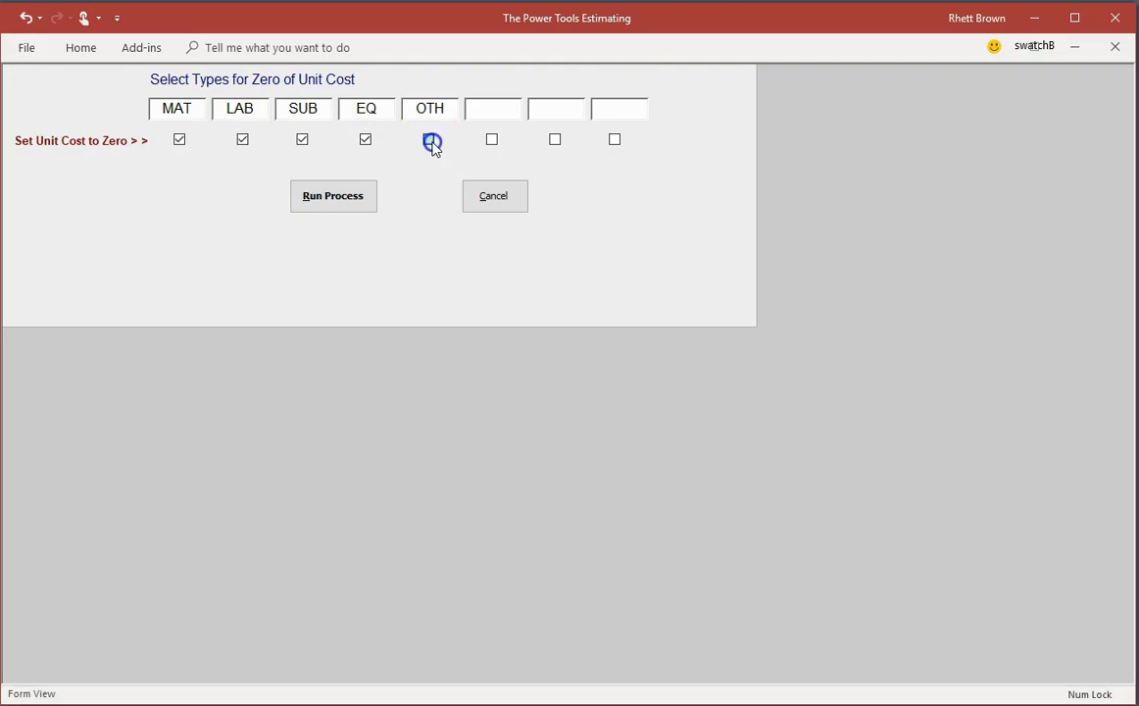
left_click(336, 195)
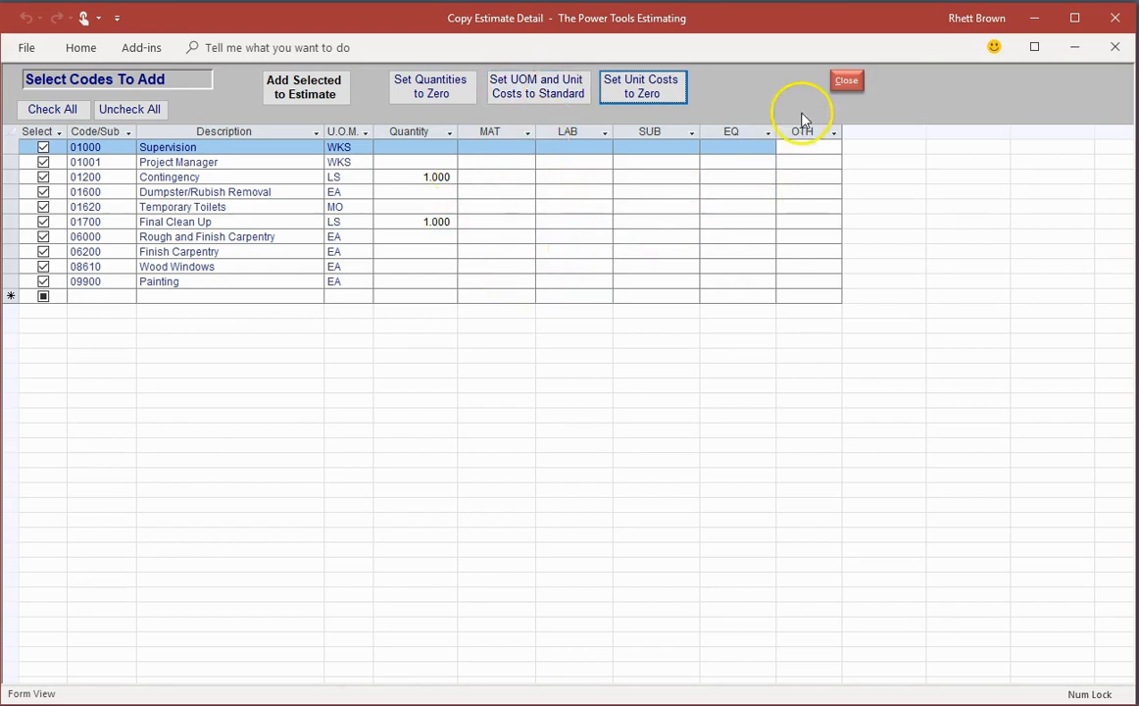
left_click(846, 82)
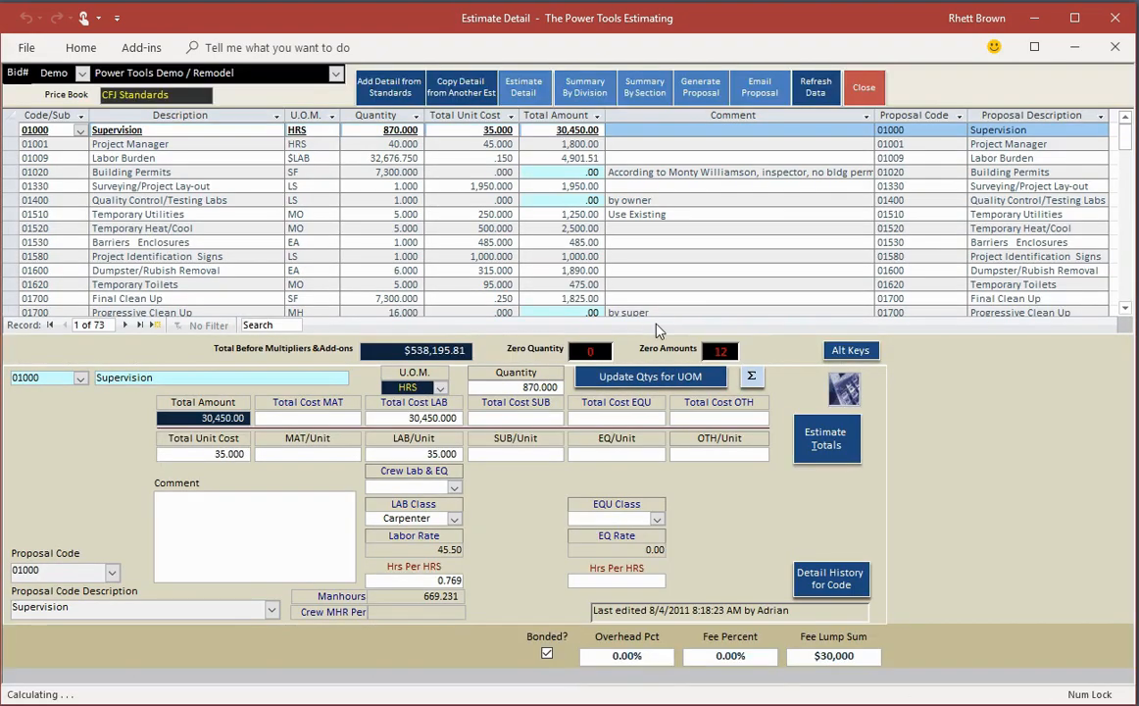
Step: View the available units of measure for the Supervision line without changing its unit
left_click(442, 389)
left_click(440, 389)
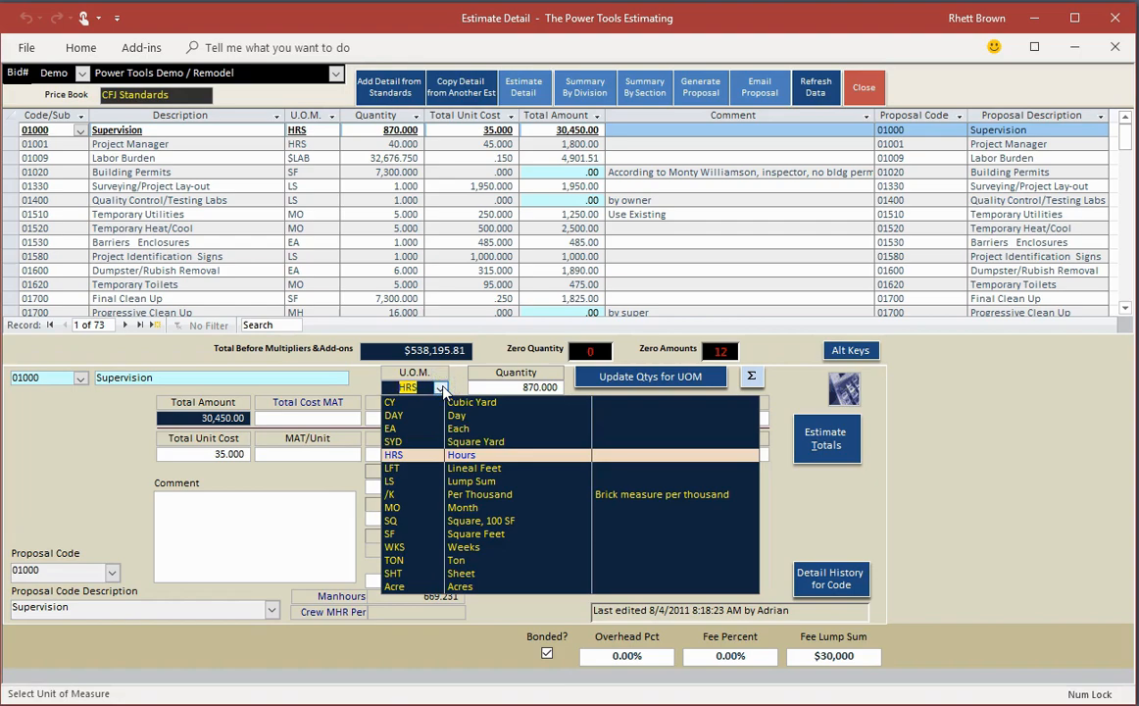
left_click(443, 388)
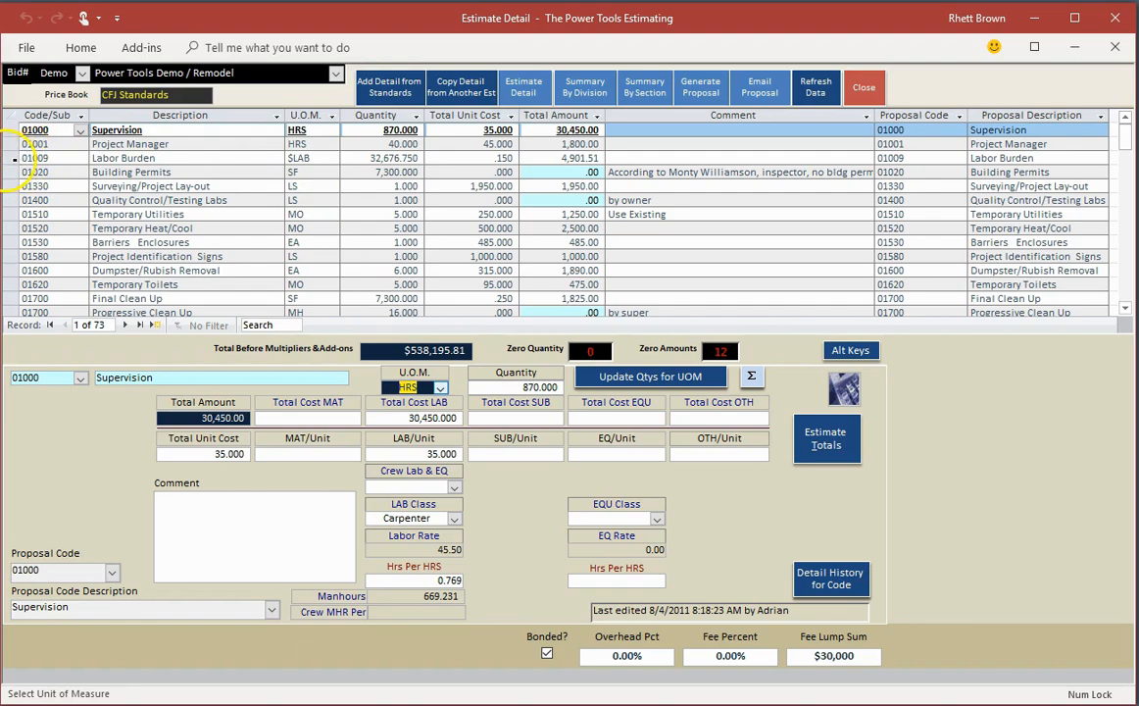
Step: Select the Labor Burden line to inspect its quantity and costs, and check the estimate totals
left_click(15, 158)
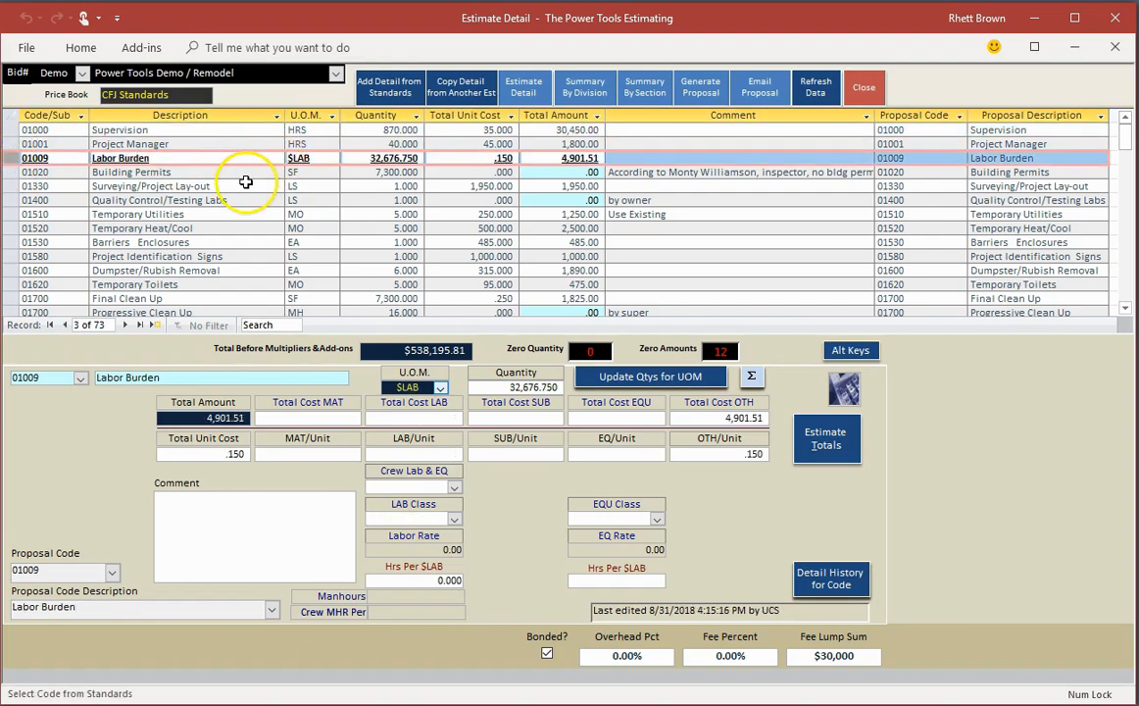
left_click(389, 153)
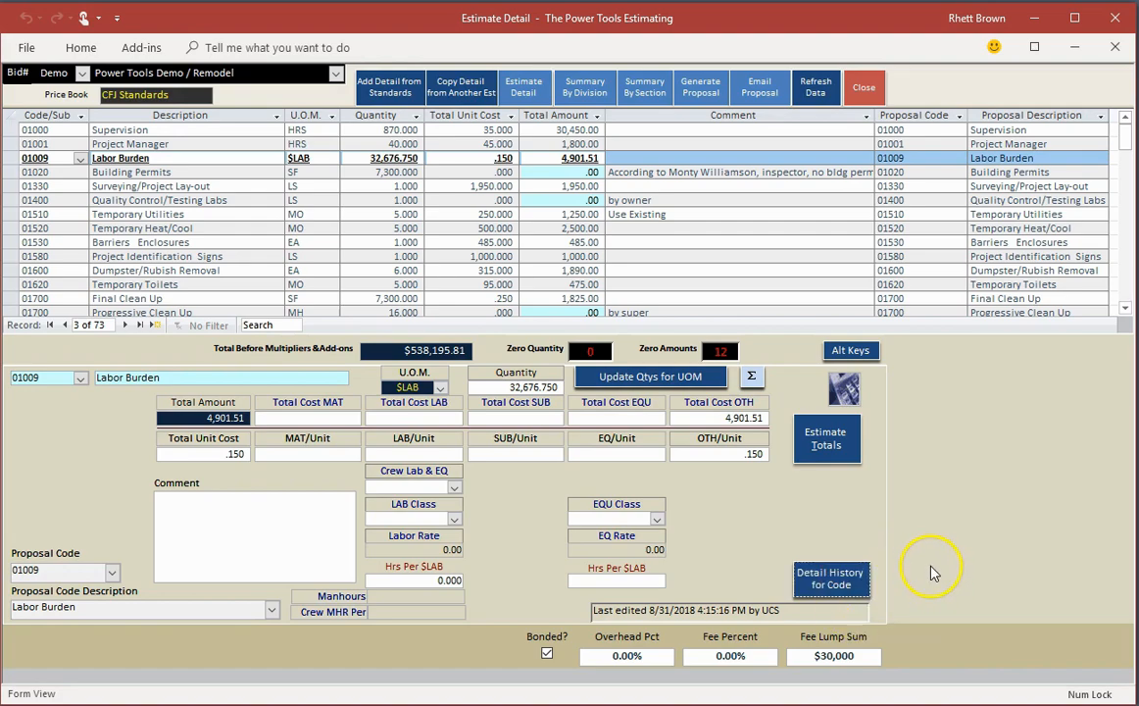
left_click(836, 443)
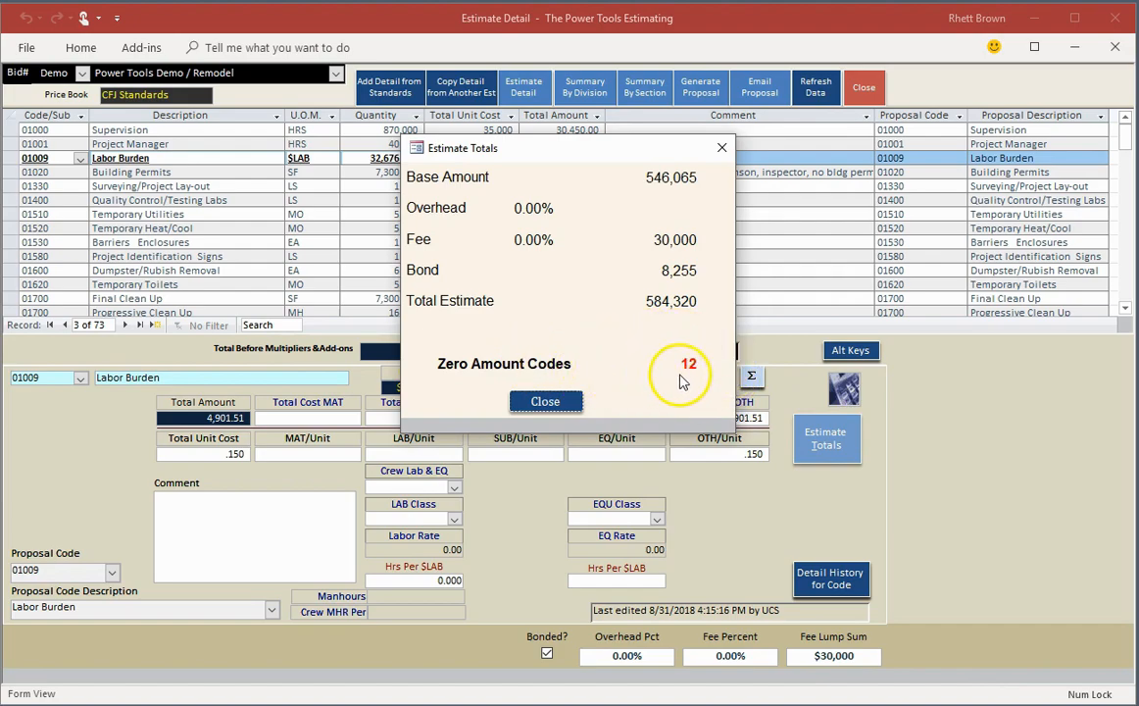
left_click(551, 403)
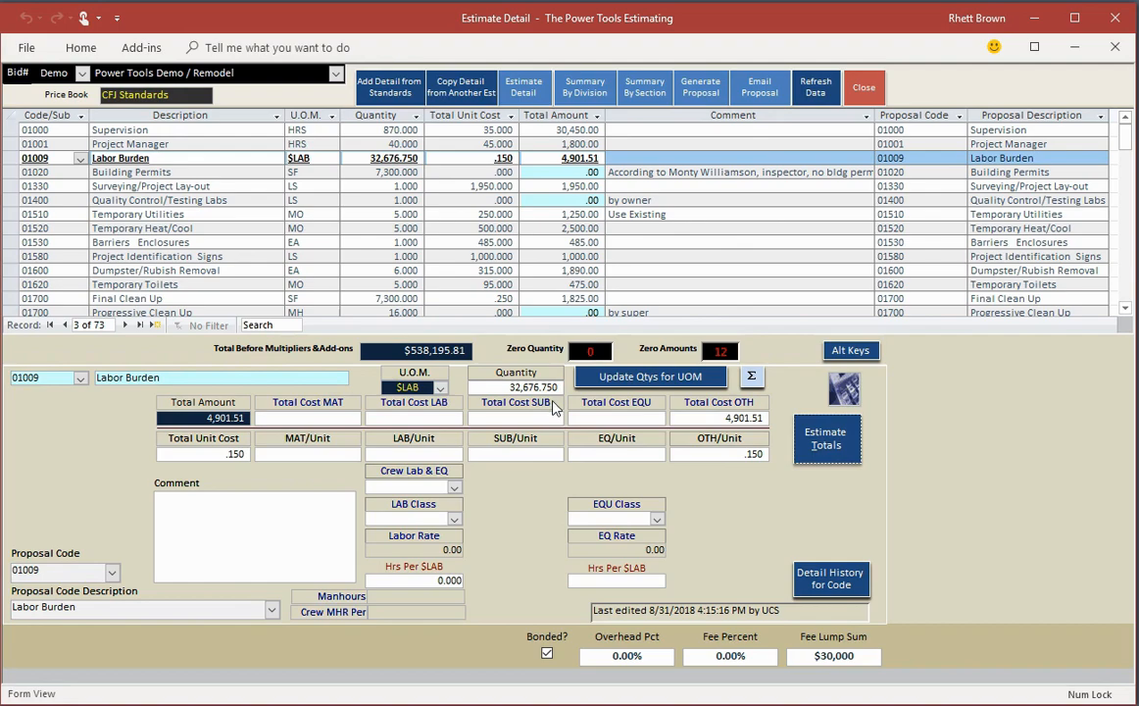
Step: Generate a proposal from the Sample.docx template, review it, and close the document and the estimate detail
left_click(702, 88)
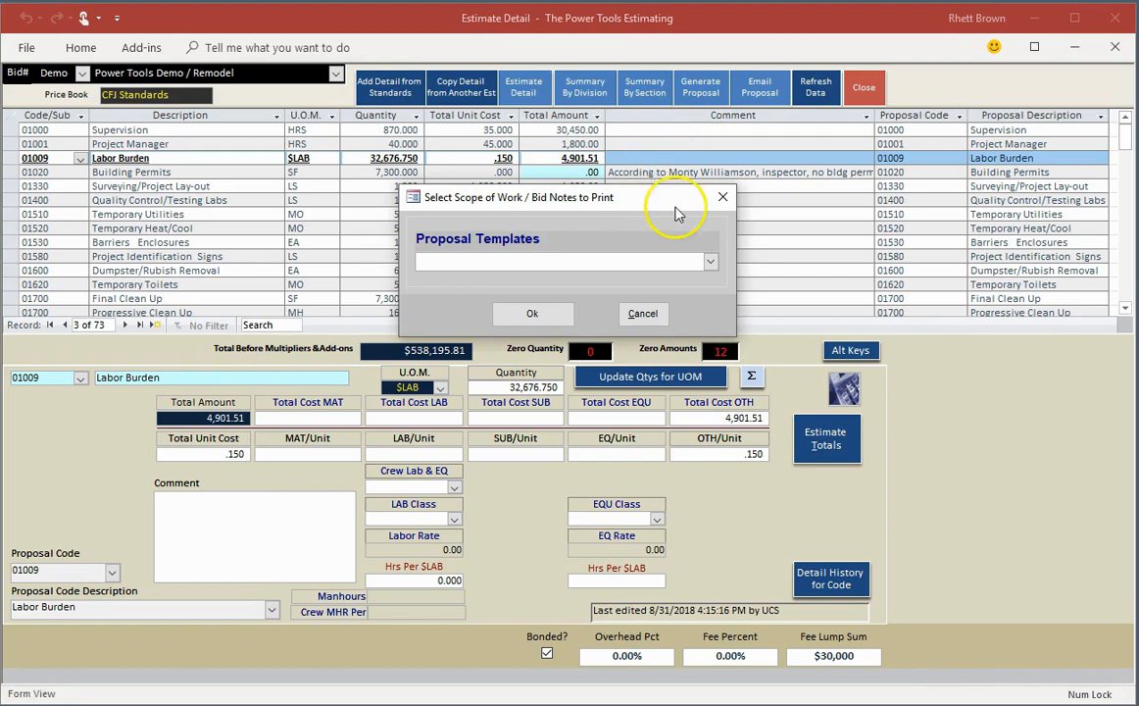
left_click(711, 261)
left_click(467, 282)
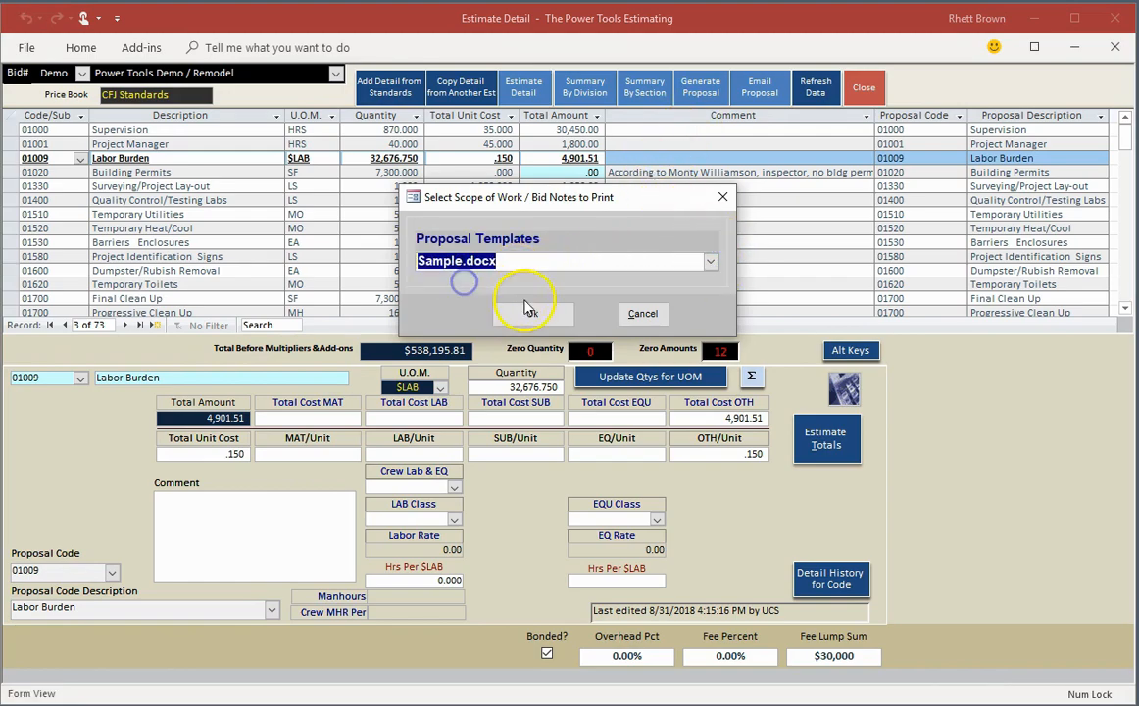
left_click(537, 313)
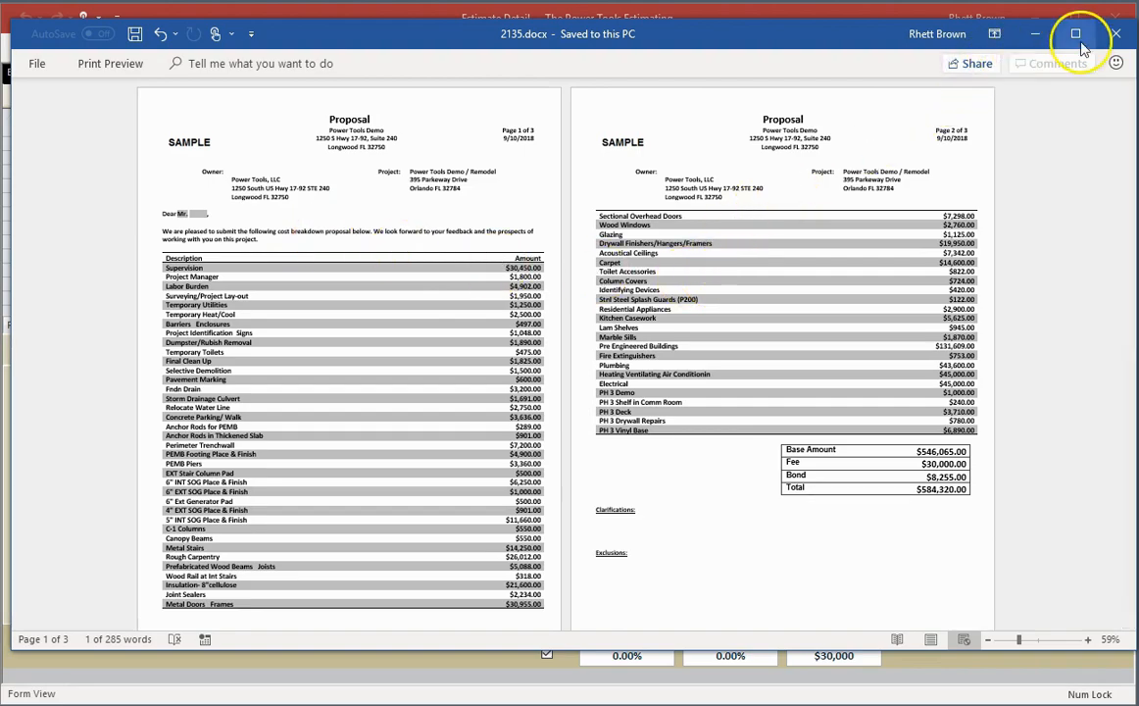
left_click(1115, 37)
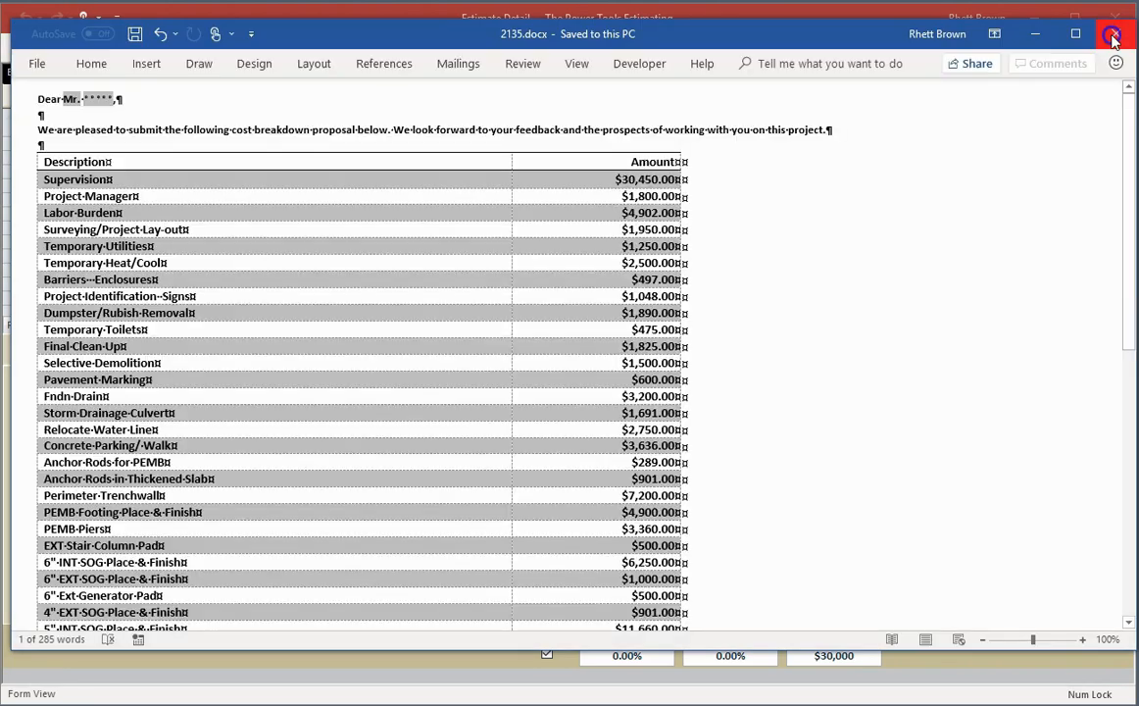
left_click(1113, 35)
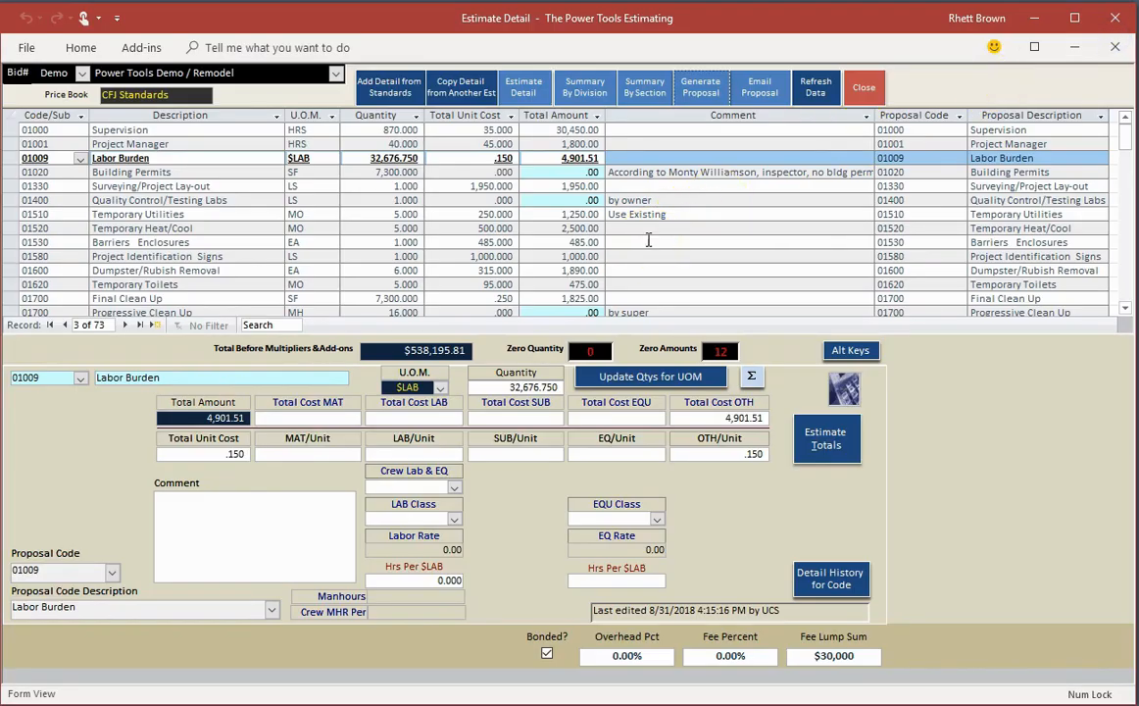
left_click(871, 89)
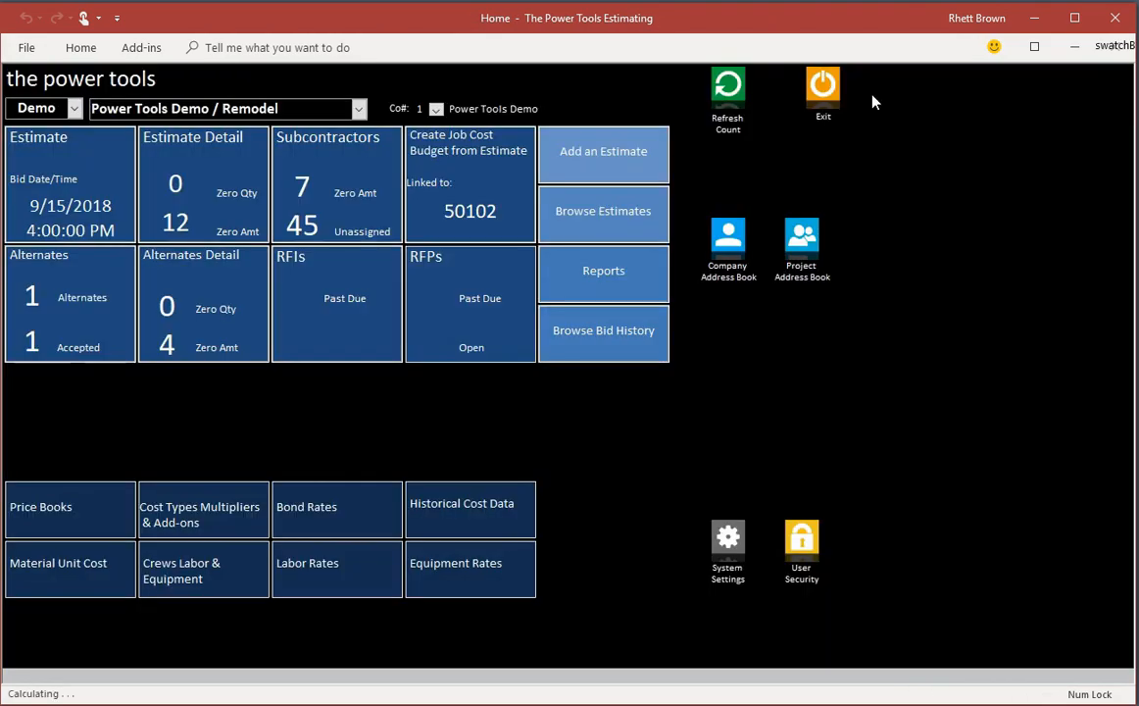
Step: Review the Demo estimate's alternates and the detail codes of the Test alternate, and return to the home screen
left_click(78, 287)
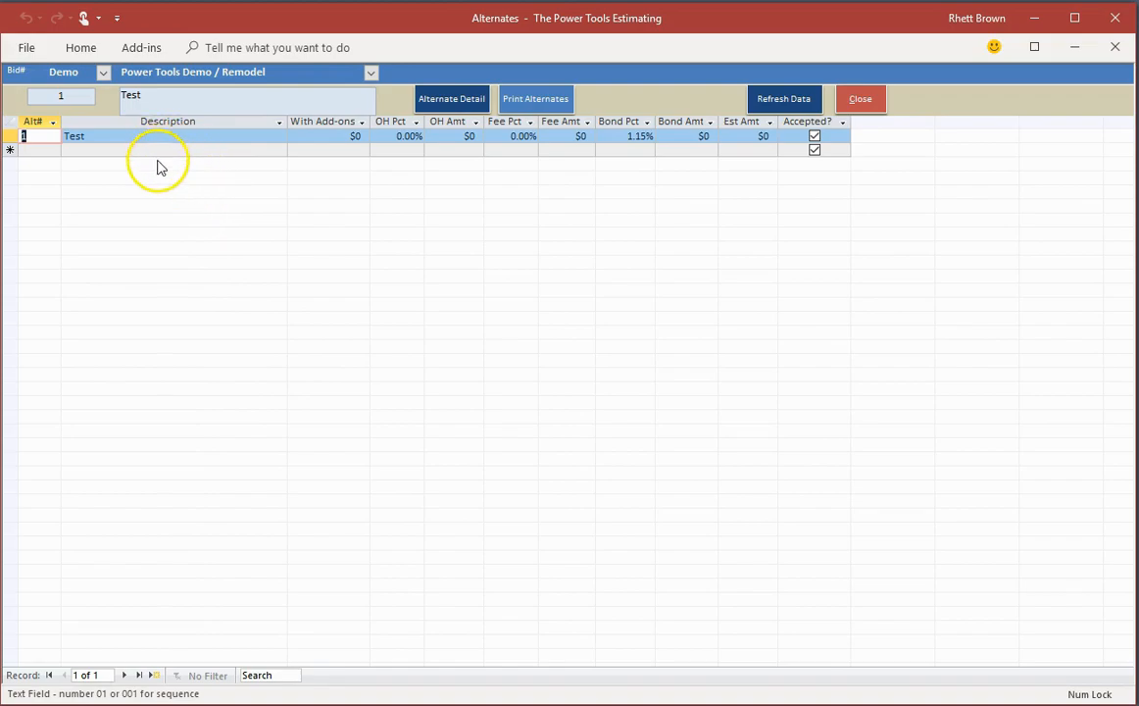
left_click(435, 99)
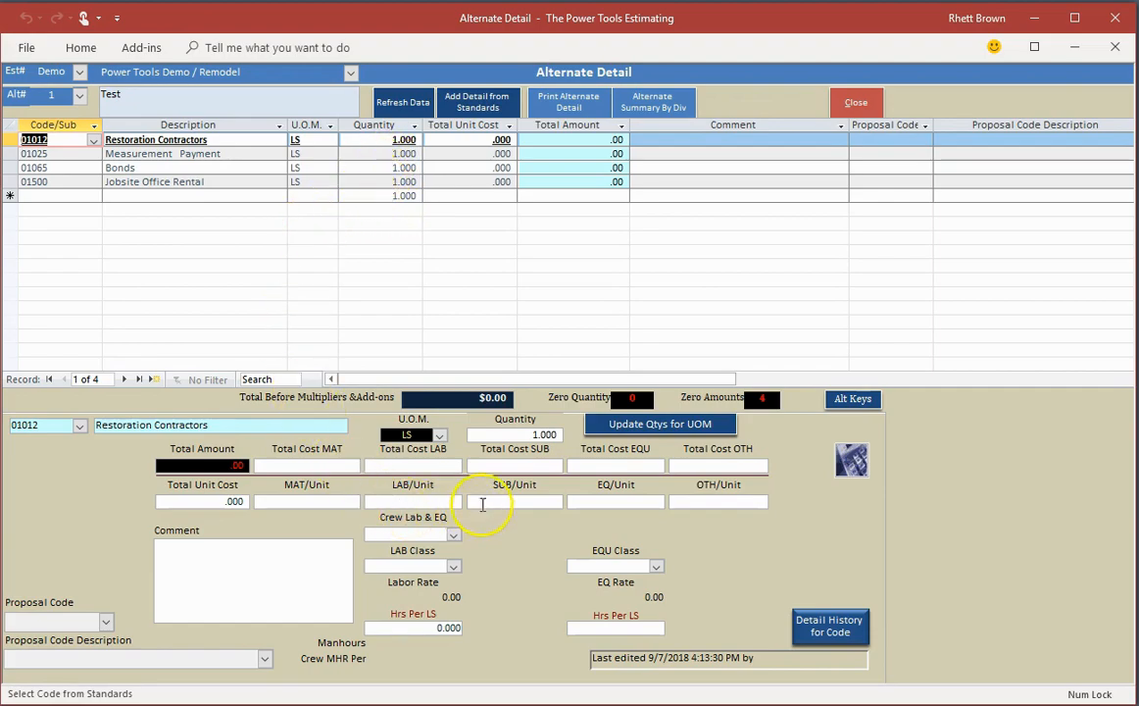
left_click(859, 106)
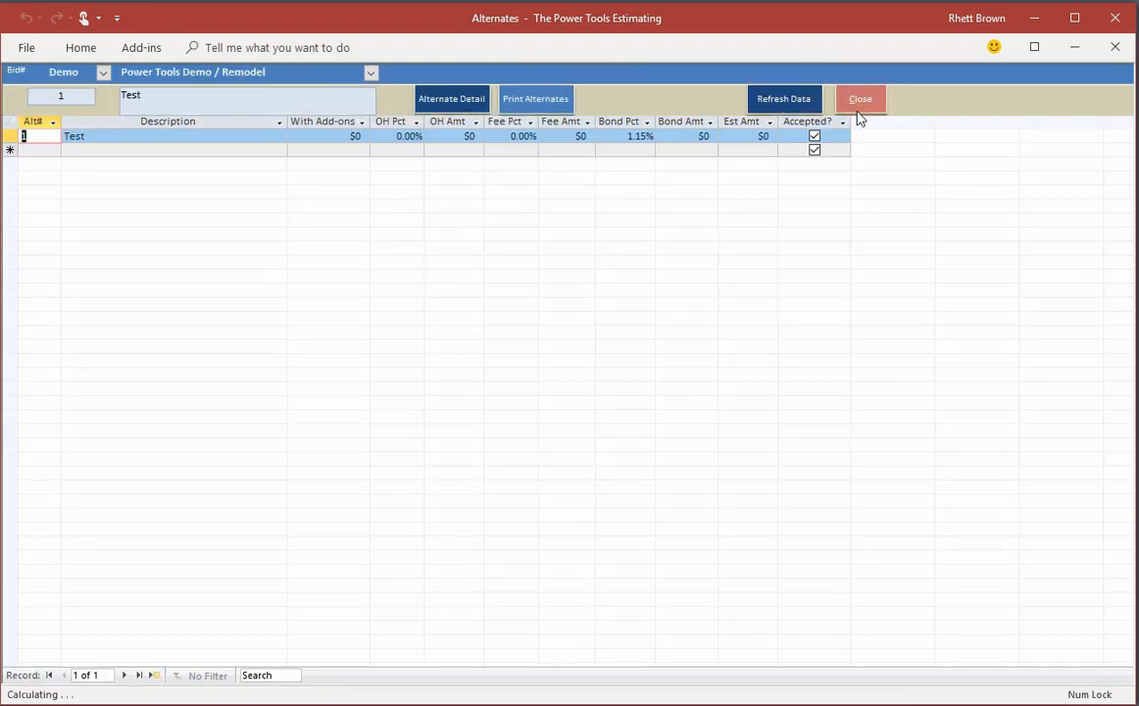
left_click(858, 99)
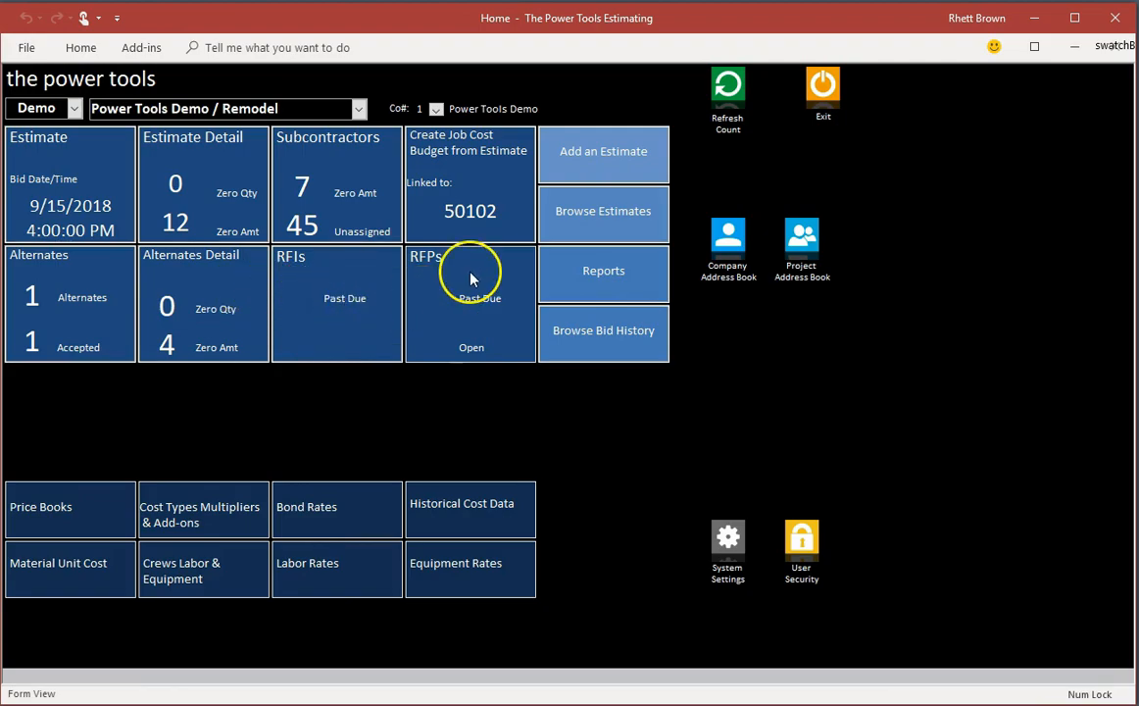
Step: Create a new RFI addressed to the vendor Ace Sign Systems, Inc., chosen from the vendor list
left_click(340, 292)
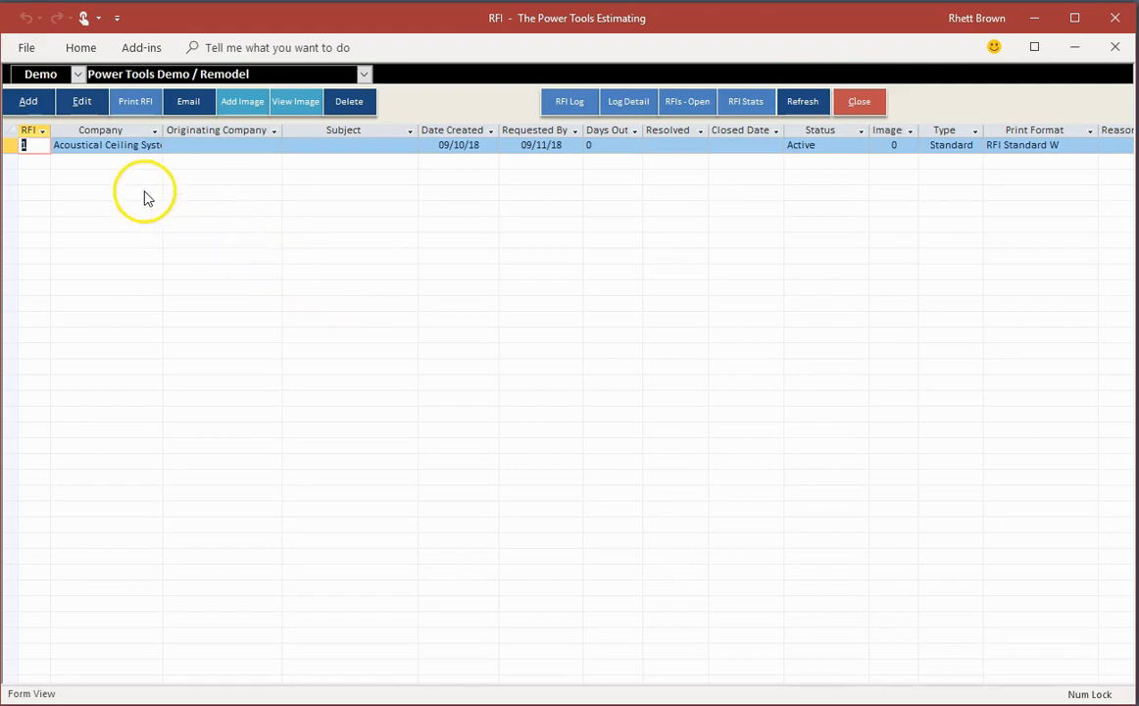
left_click(43, 105)
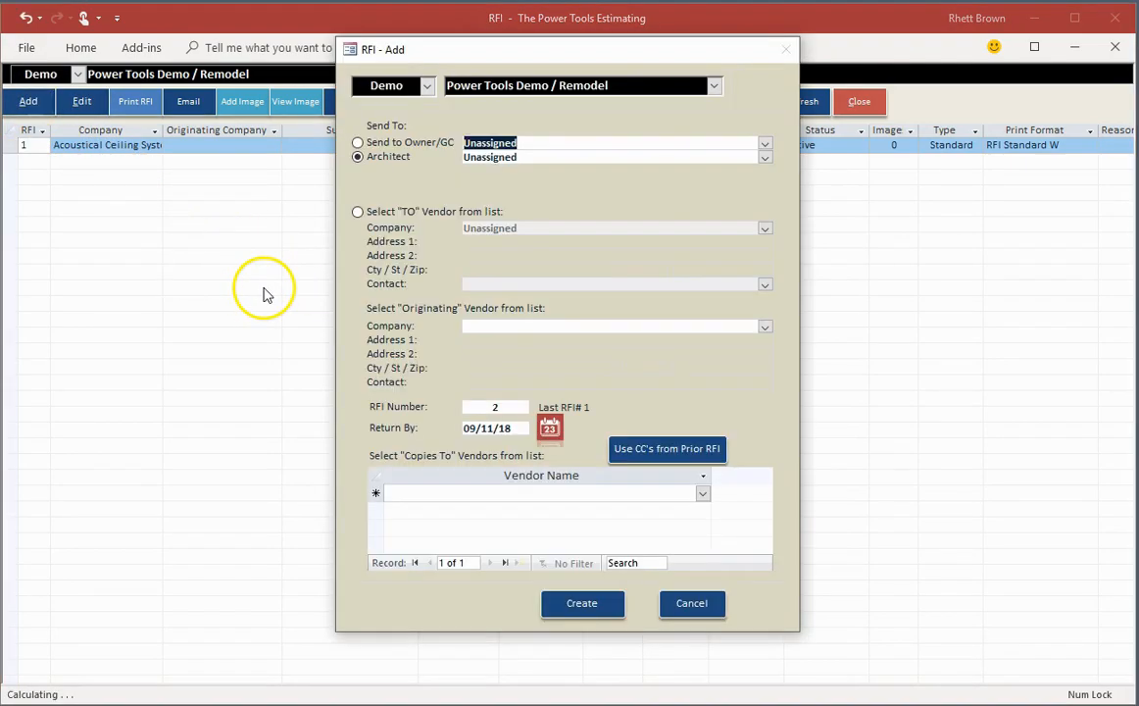
left_click(400, 211)
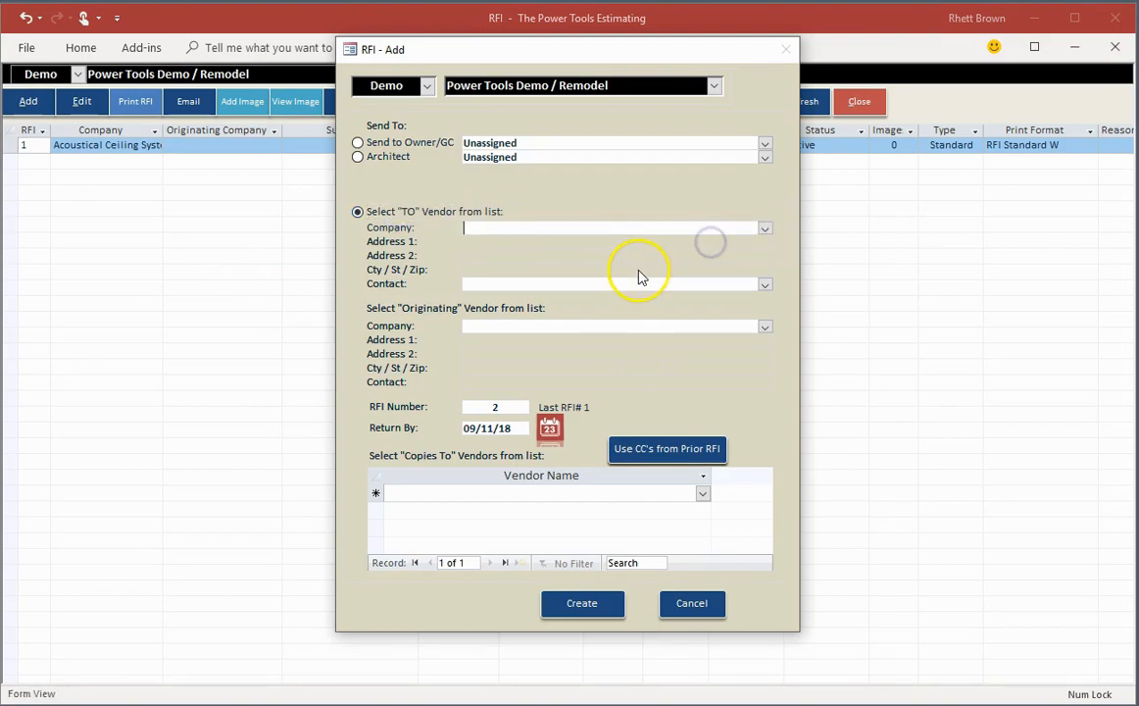
left_click(765, 229)
left_click(598, 262)
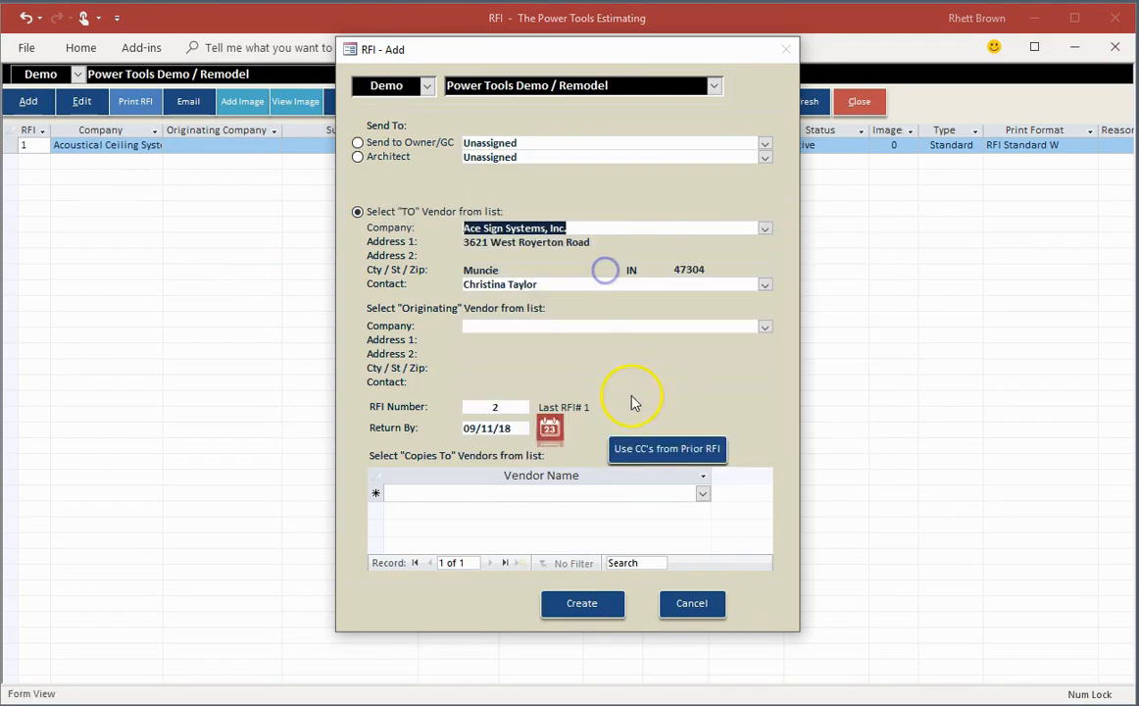
left_click(595, 603)
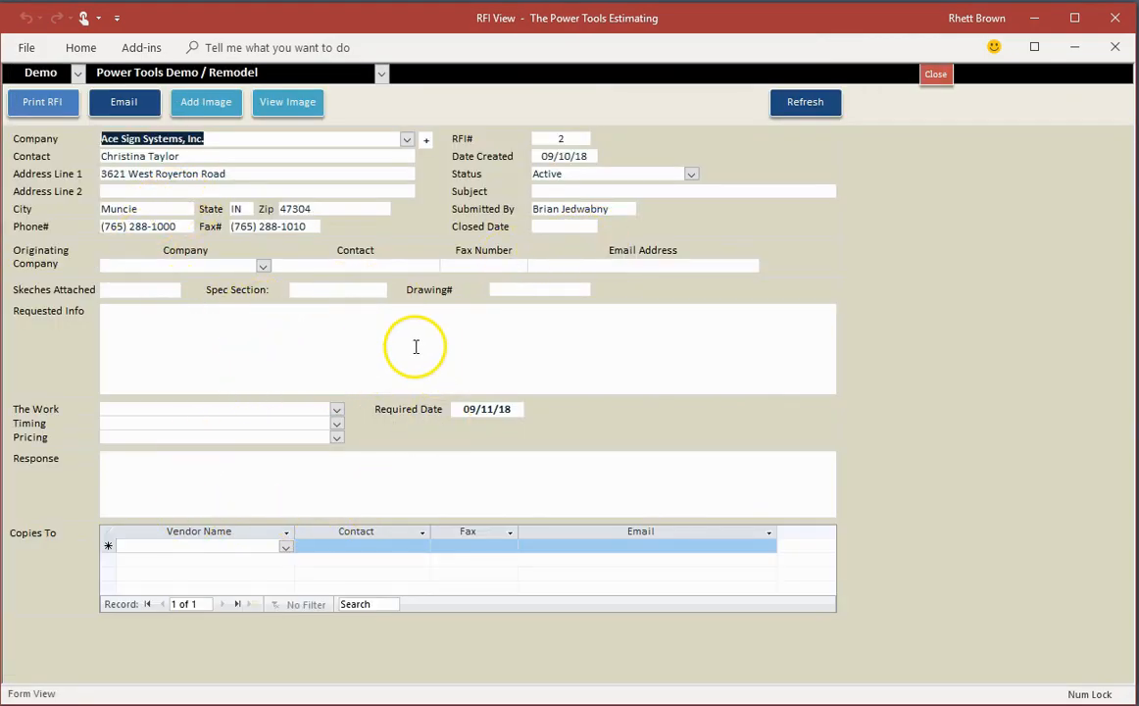
Step: Preview the printed Request for Information for Ace Sign Systems, Inc., inspect it enlarged, and return to the home screen
left_click(49, 102)
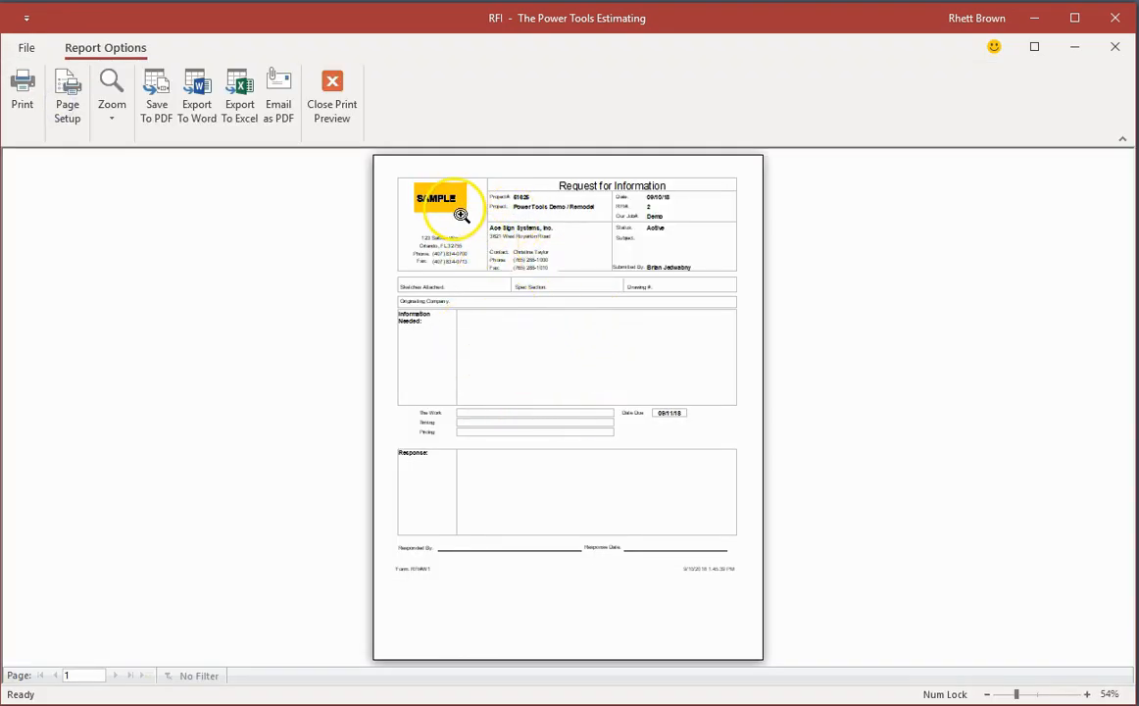
left_click(495, 188)
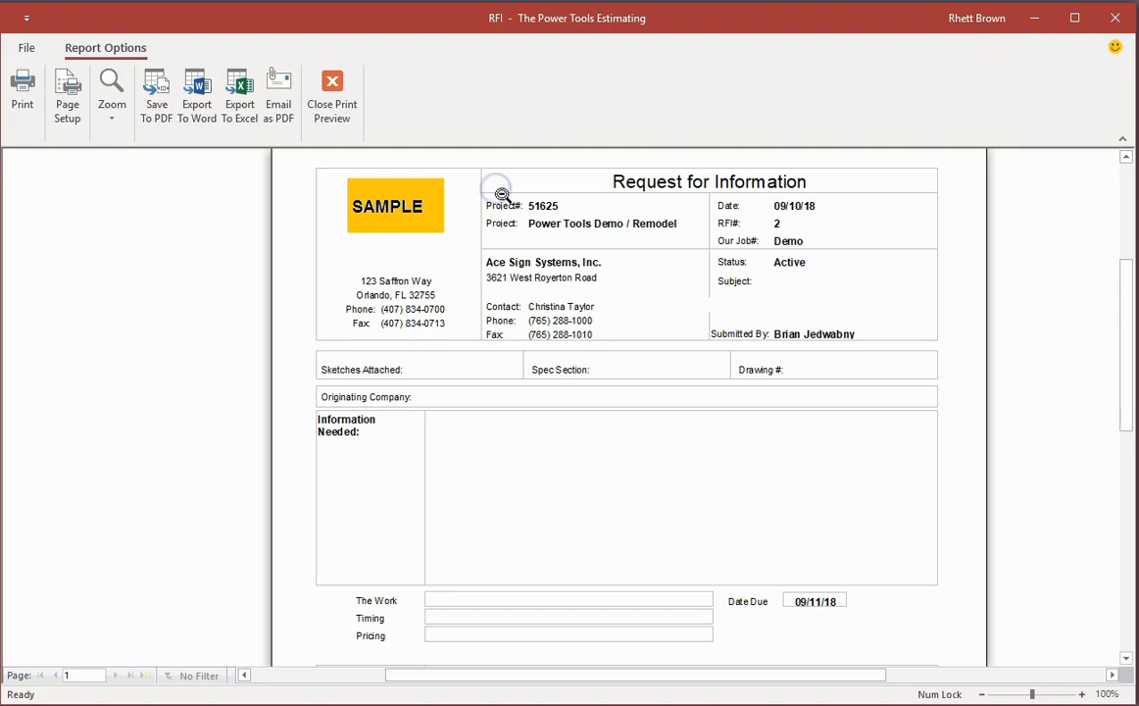
left_click(323, 86)
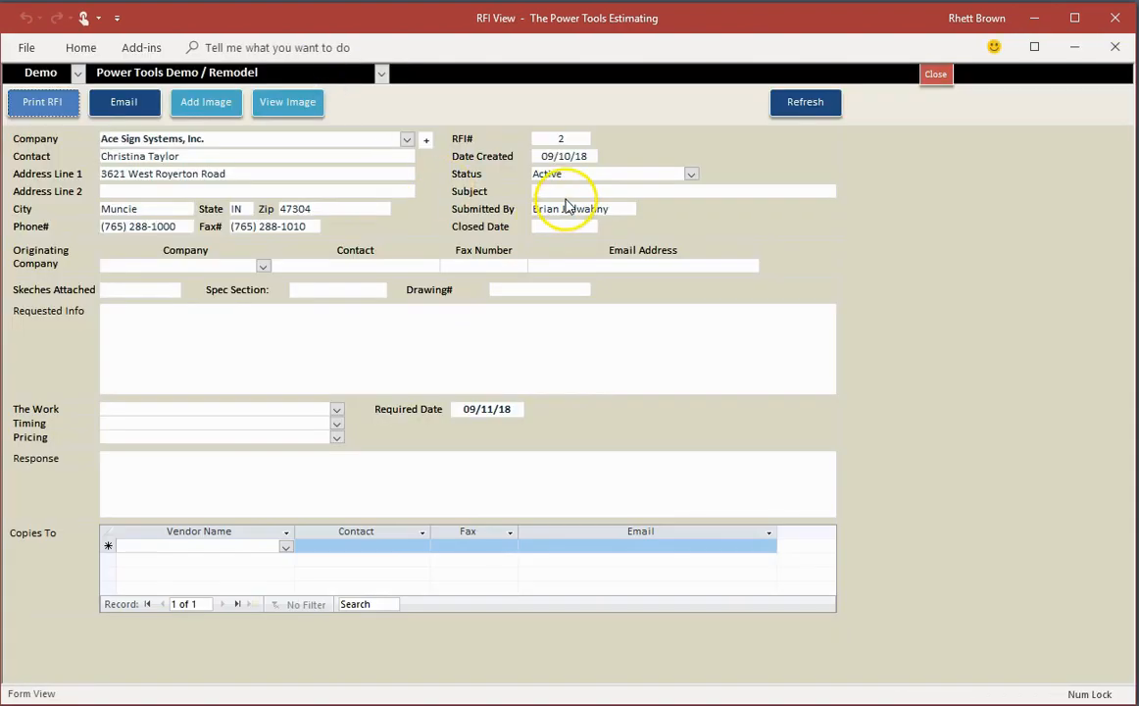
left_click(935, 74)
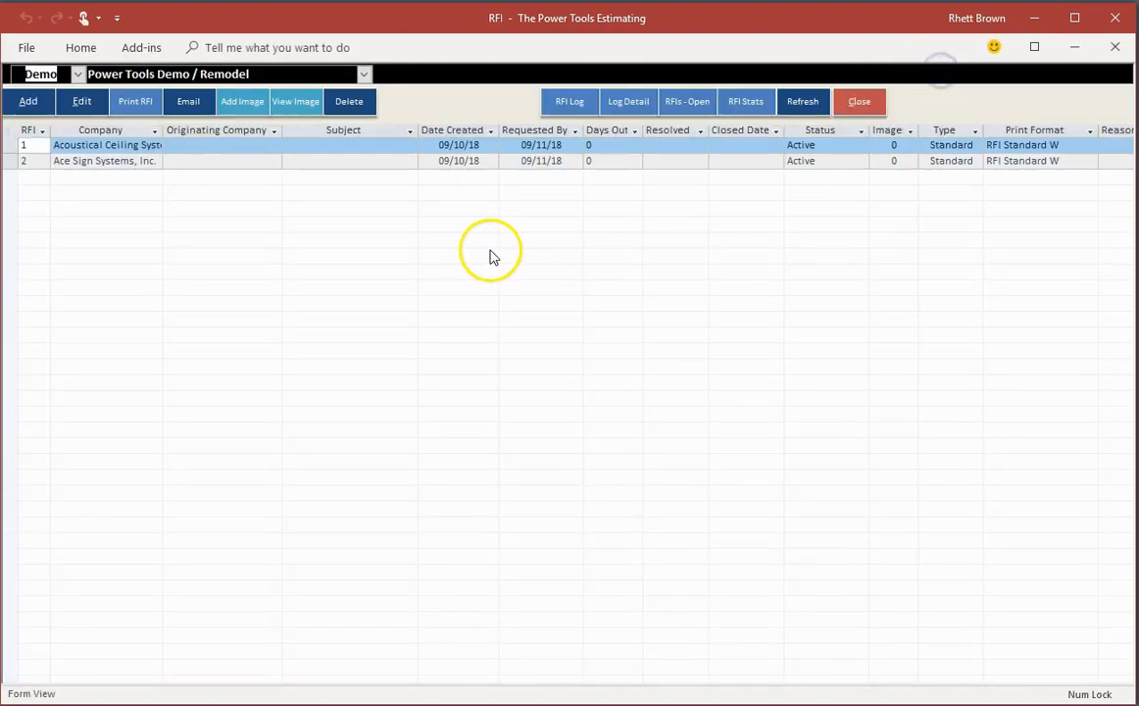
left_click(862, 102)
Step: Create a new Standard RFP addressed to All Around Caulking, Inc
left_click(452, 271)
left_click(35, 102)
left_click(744, 238)
left_click(582, 327)
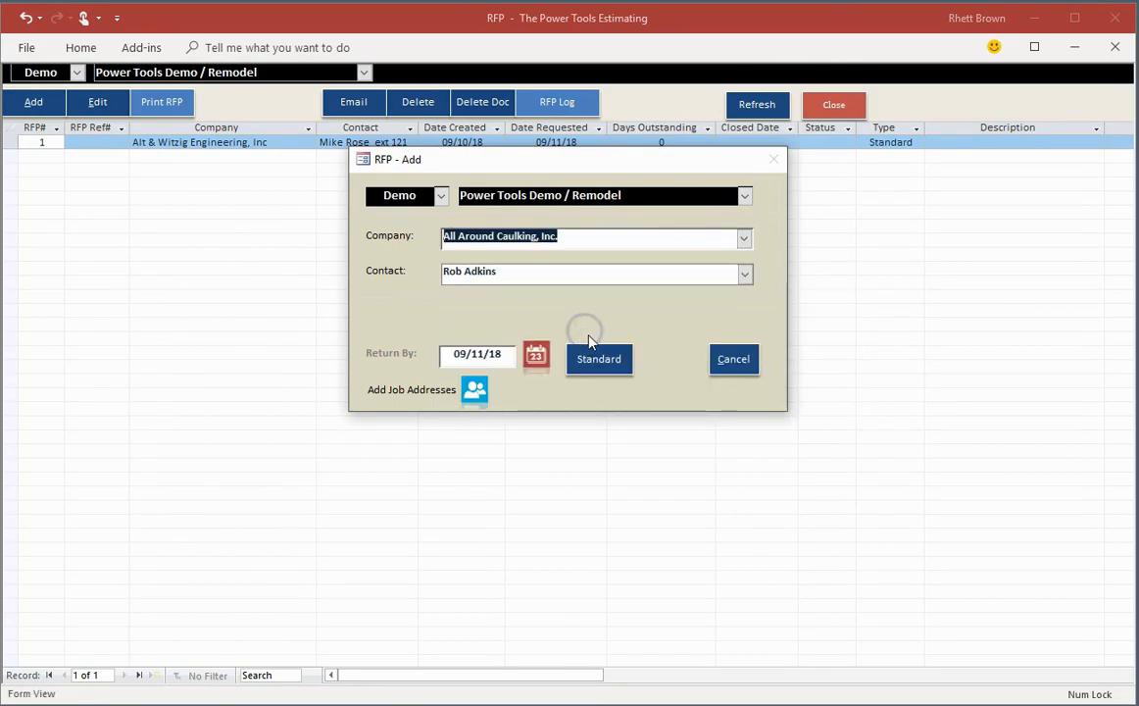
left_click(595, 360)
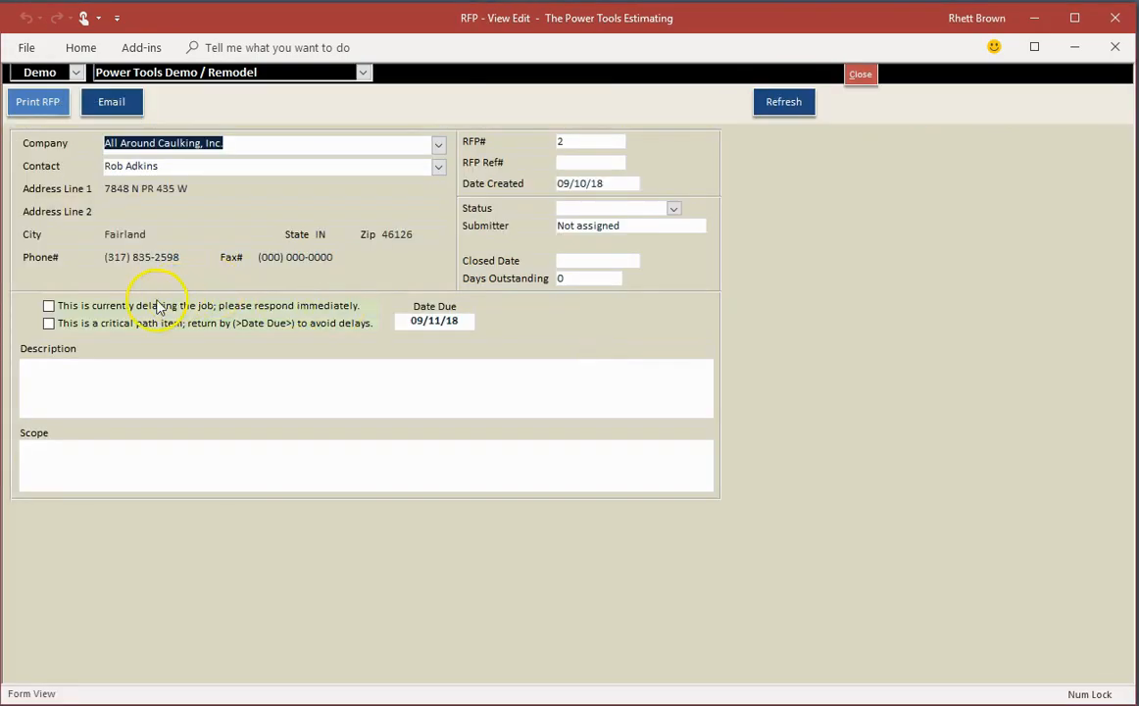
Step: Preview the printed Request for Pricing for All Around Caulking, Inc., and close the RFP views back to the home screen
left_click(35, 102)
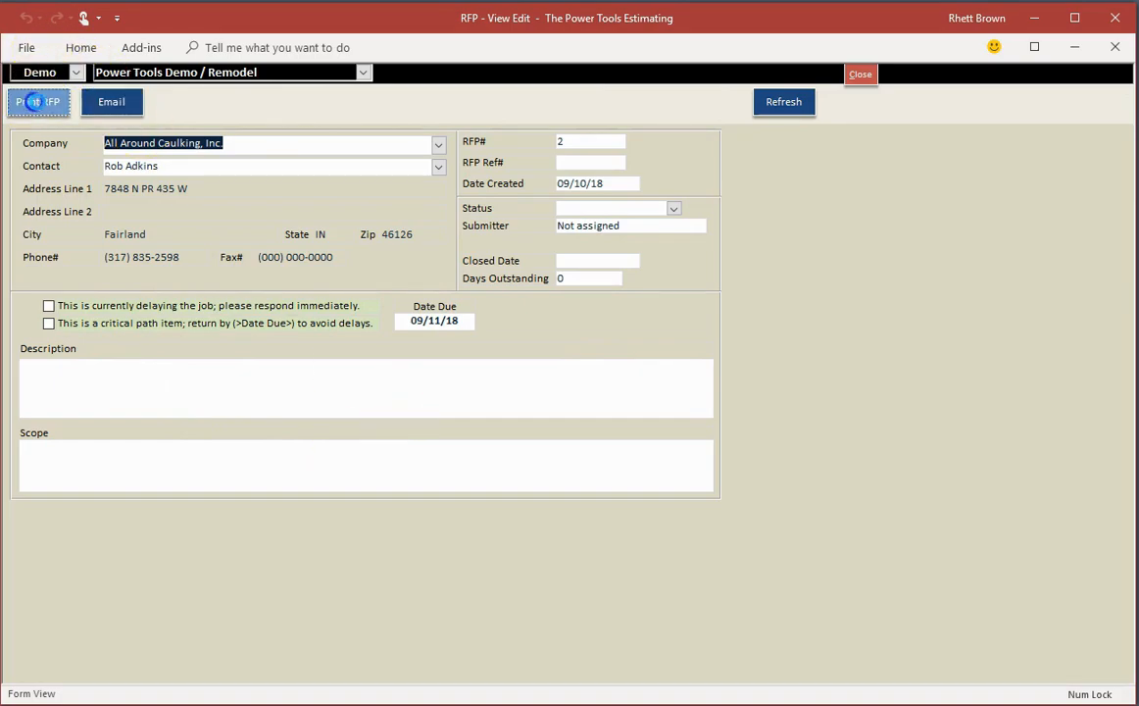
left_click(613, 350)
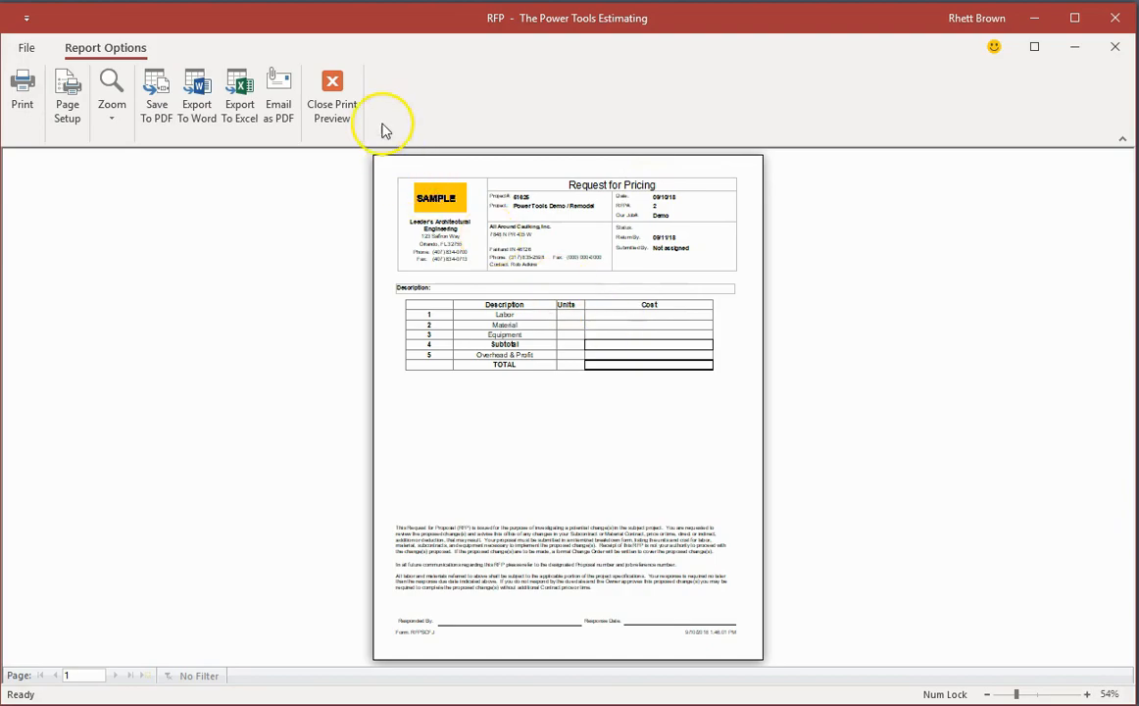
left_click(331, 88)
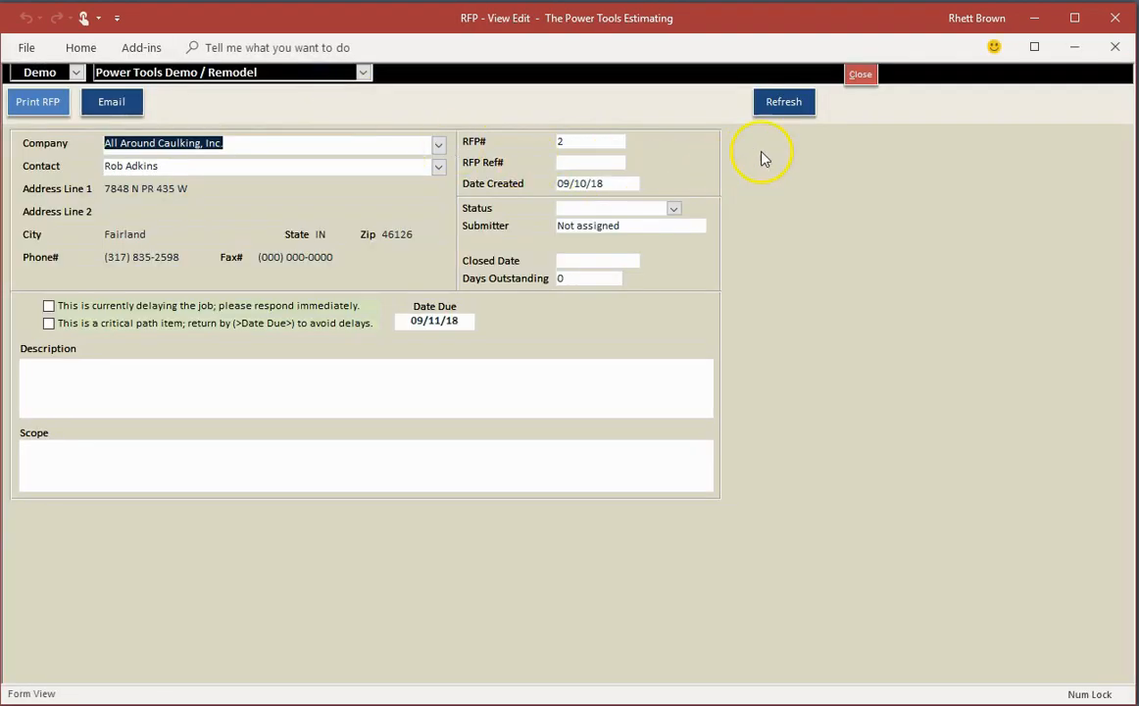
left_click(860, 79)
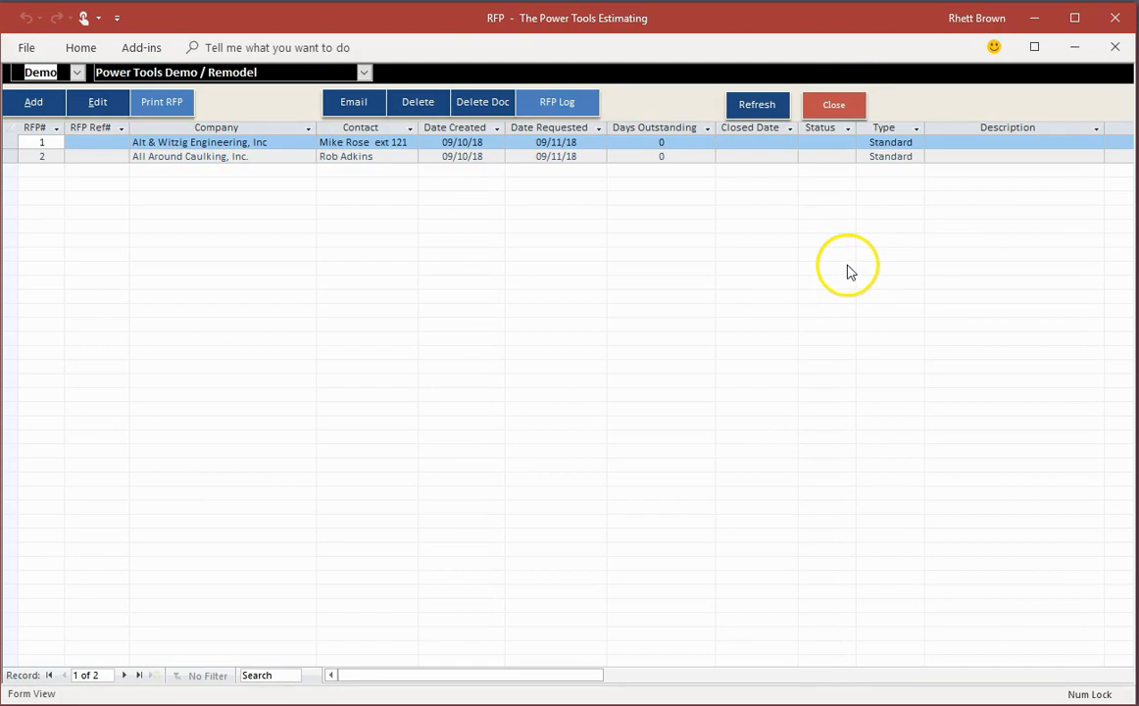
left_click(827, 108)
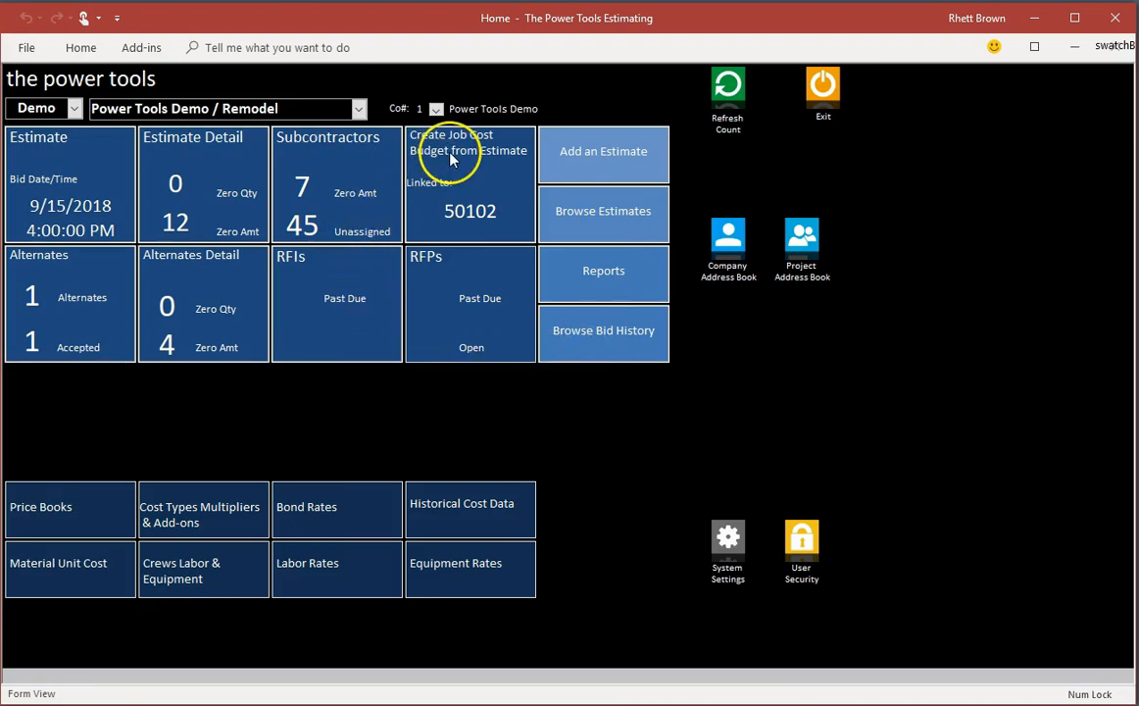
Step: Review the subcontractor bids for Surveying/Project Lay-out, highlight the Insight Engineering Inc. bid, and close the subcontractor view
left_click(358, 167)
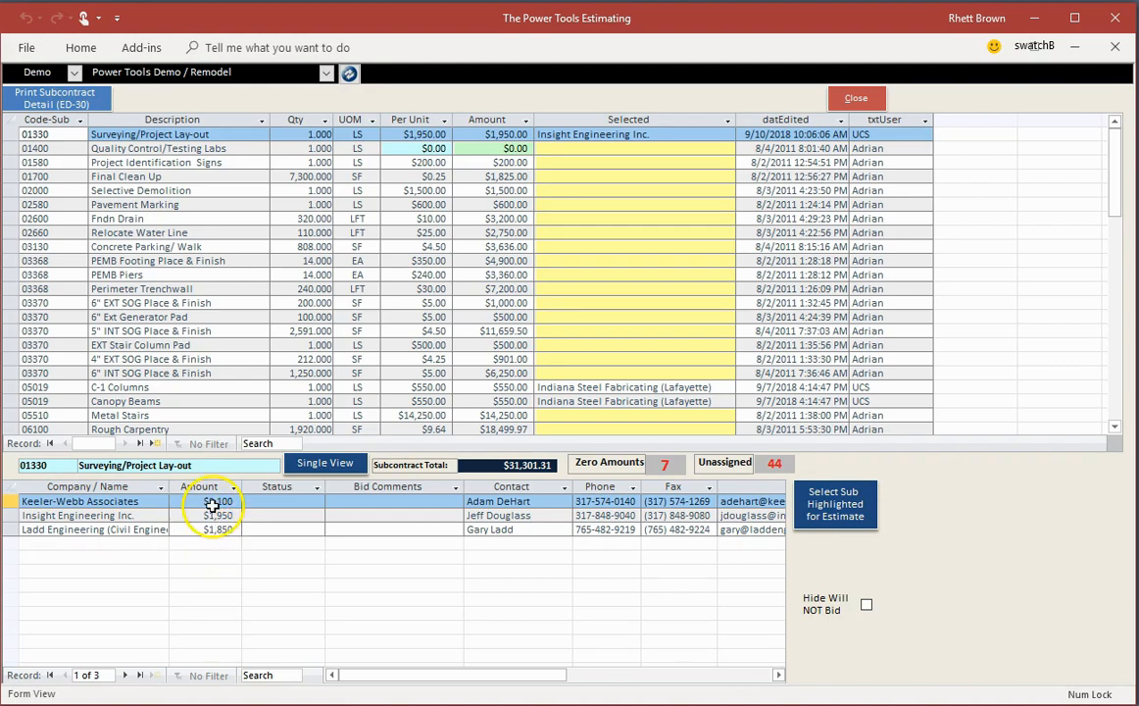
left_click(403, 556)
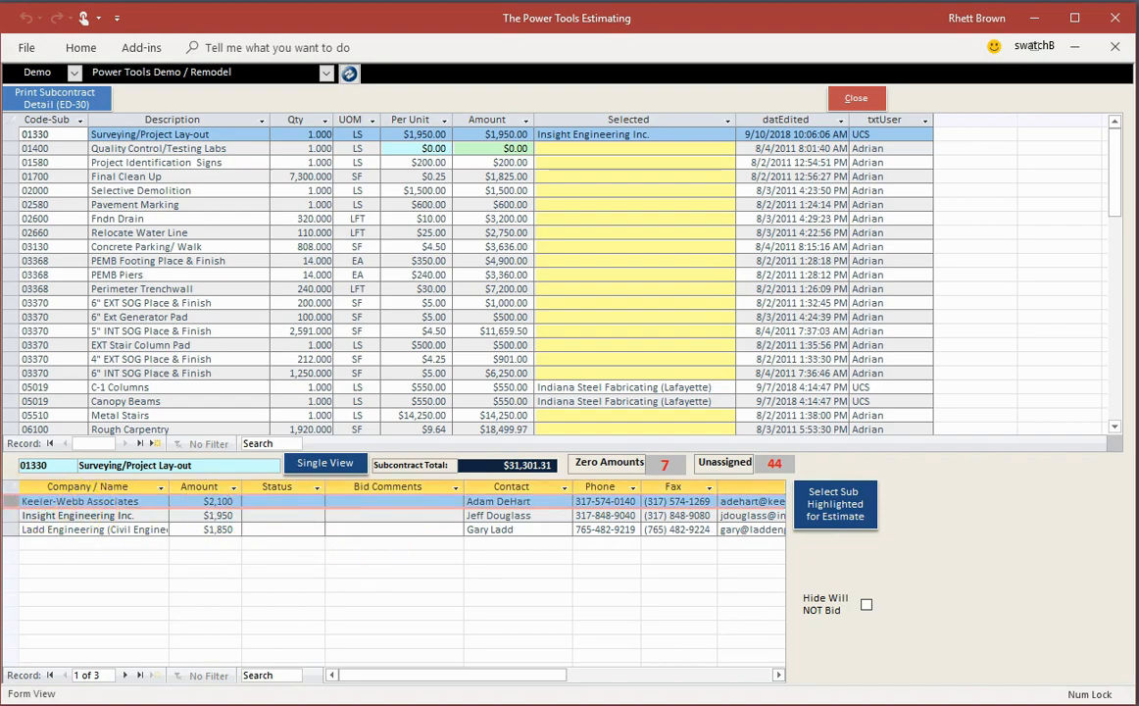
left_click(13, 516)
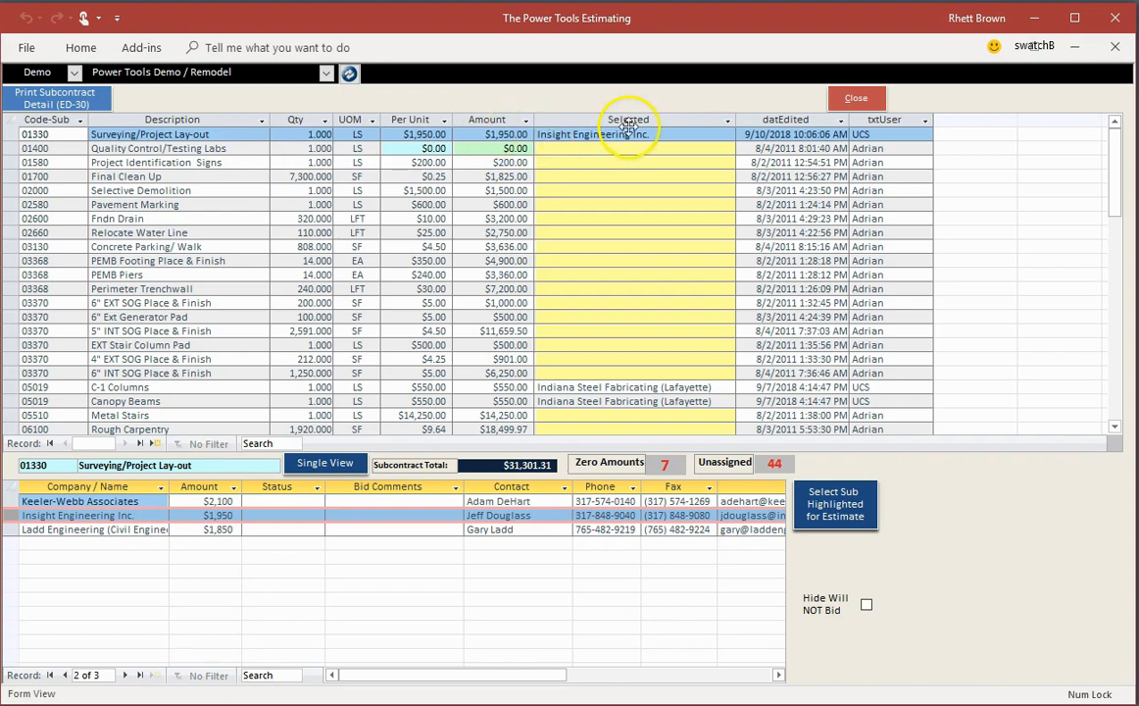
left_click(858, 99)
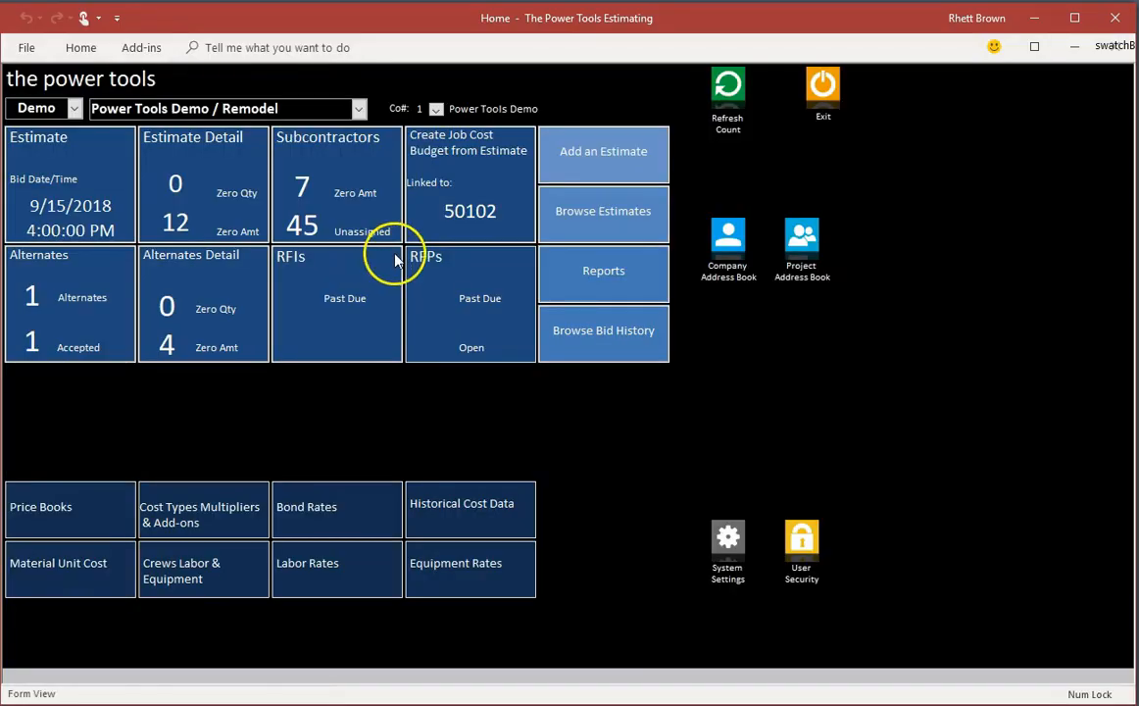
Step: Review the job cost budget created from the Demo estimate and its export options, and return to the home screen
left_click(465, 171)
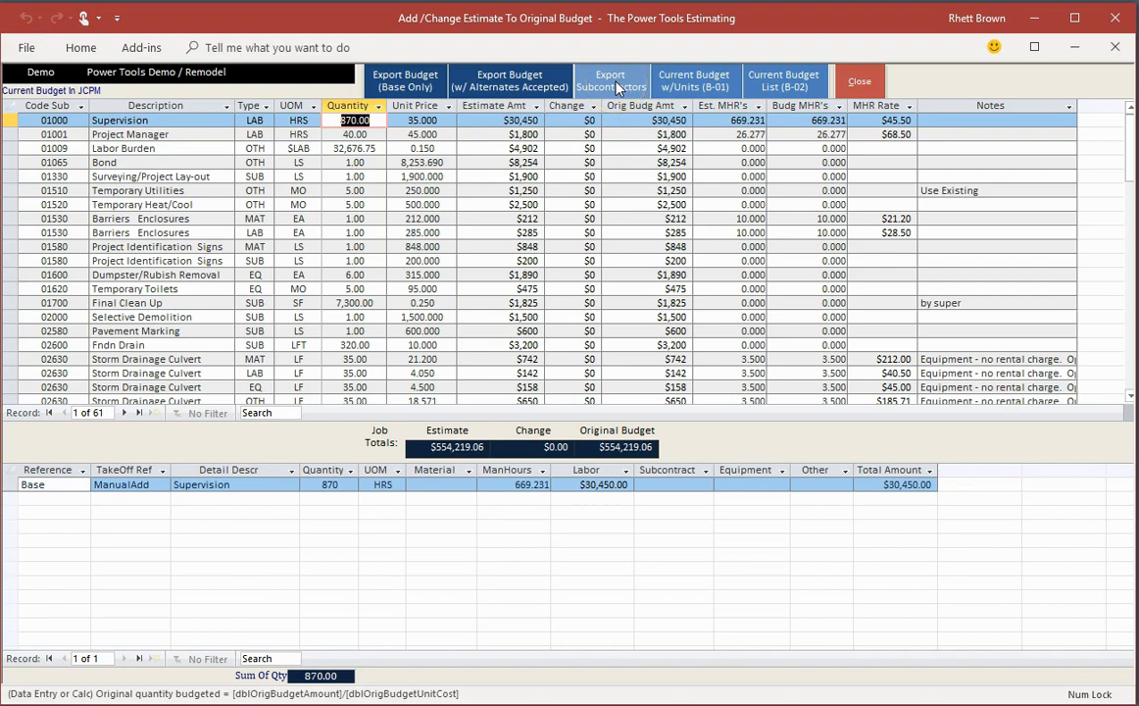
left_click(859, 82)
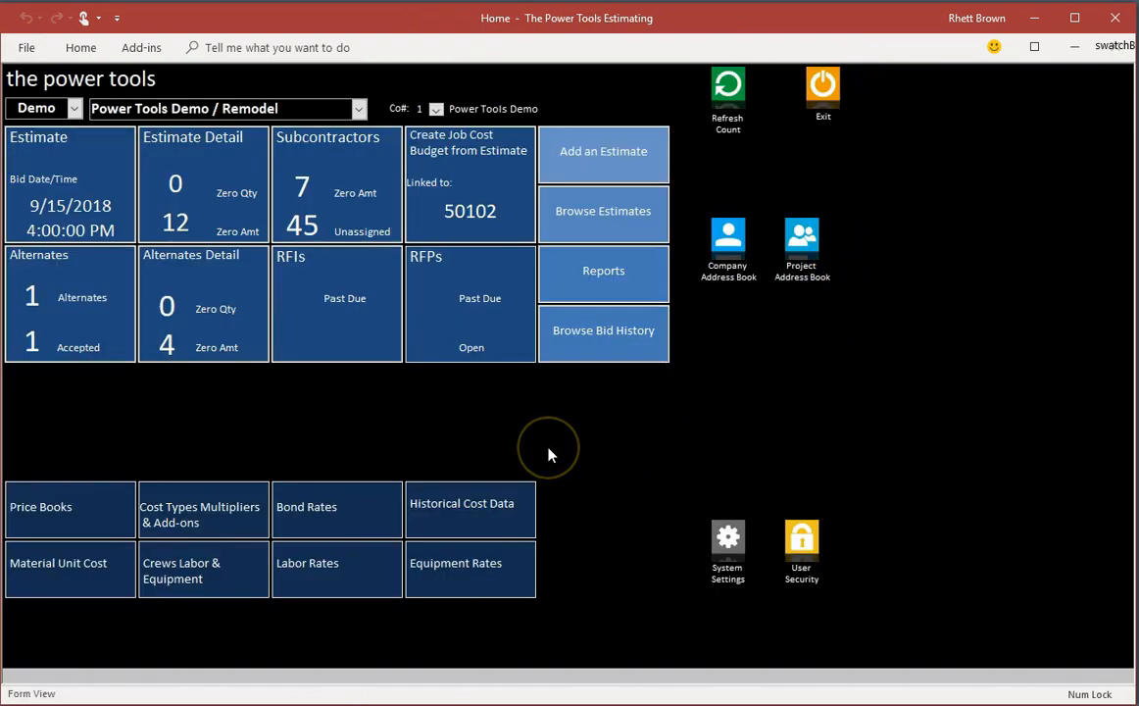